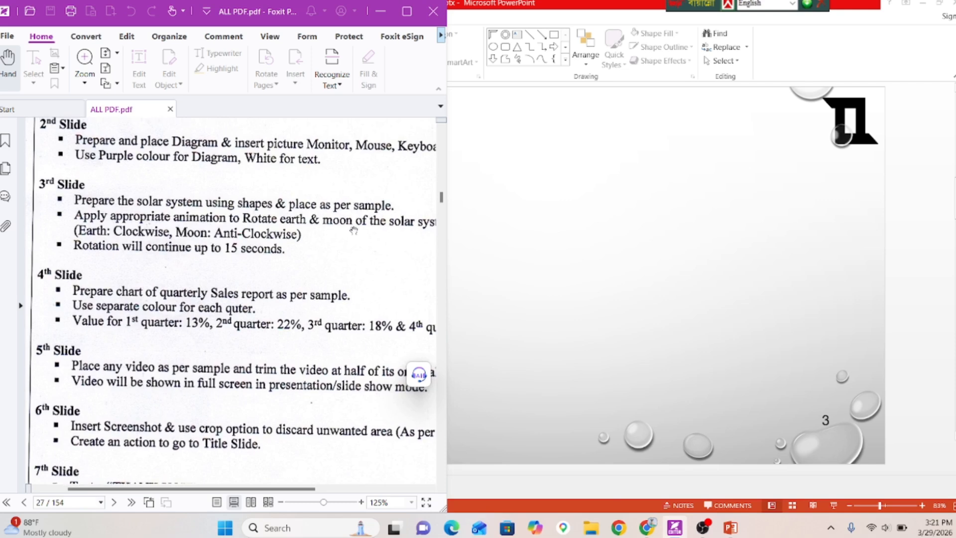
Step: Read the 3rd Slide instructions in ALL PDF.pdf and examine the solar system sample for that slide
left_click_drag(354, 230, 320, 253)
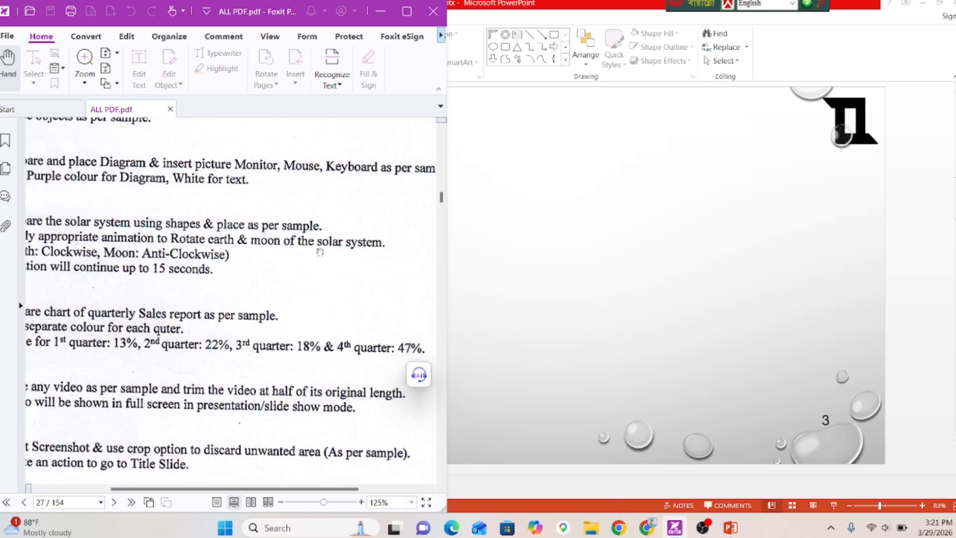
left_click_drag(265, 270, 349, 280)
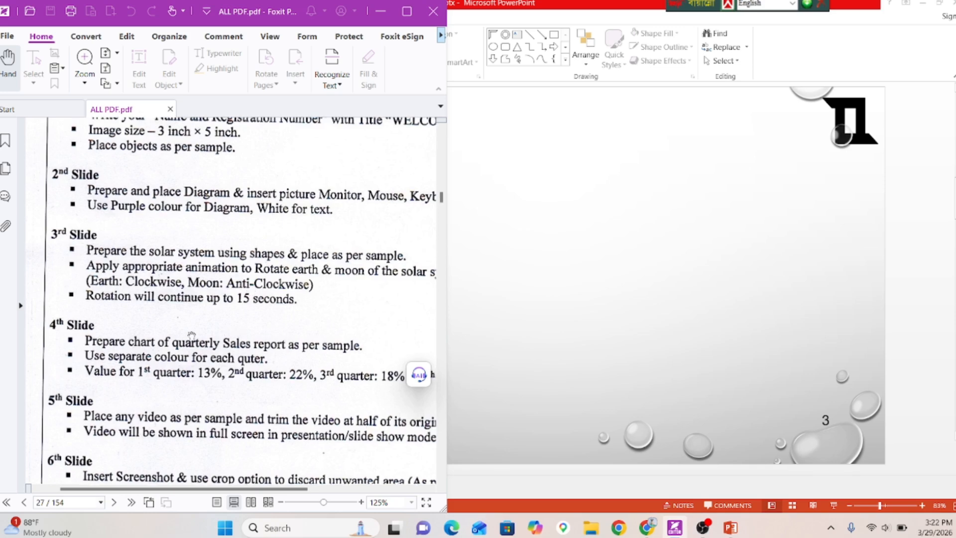
scroll(111, 343, "down", 10)
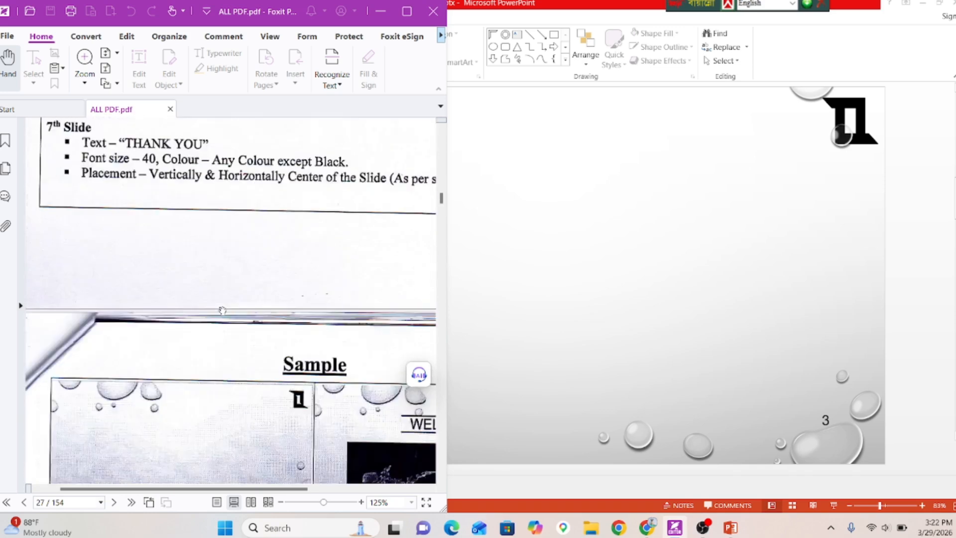
scroll(182, 357, "right", 3)
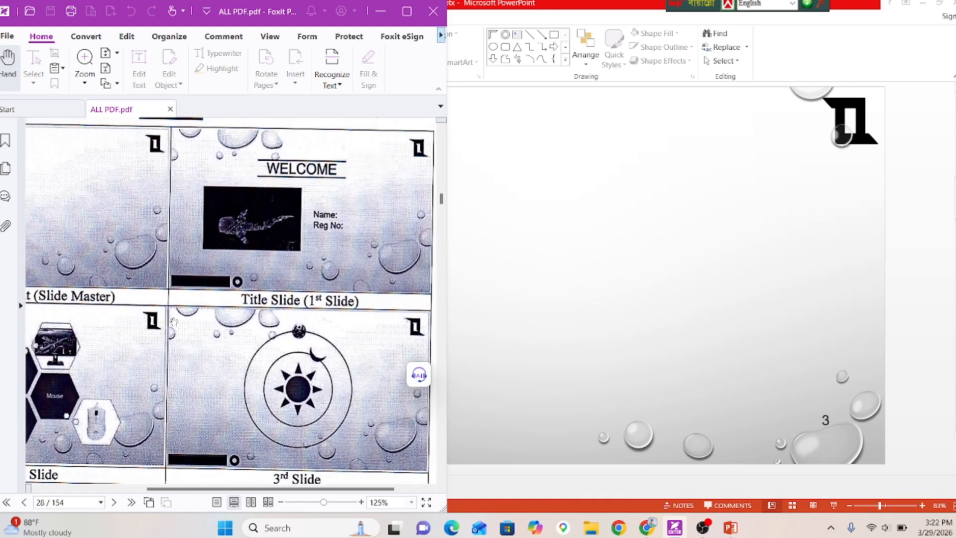
Step: Switch to PowerPoint and draw a circle about 5.42" in diameter in the middle of slide 3
left_click(625, 145)
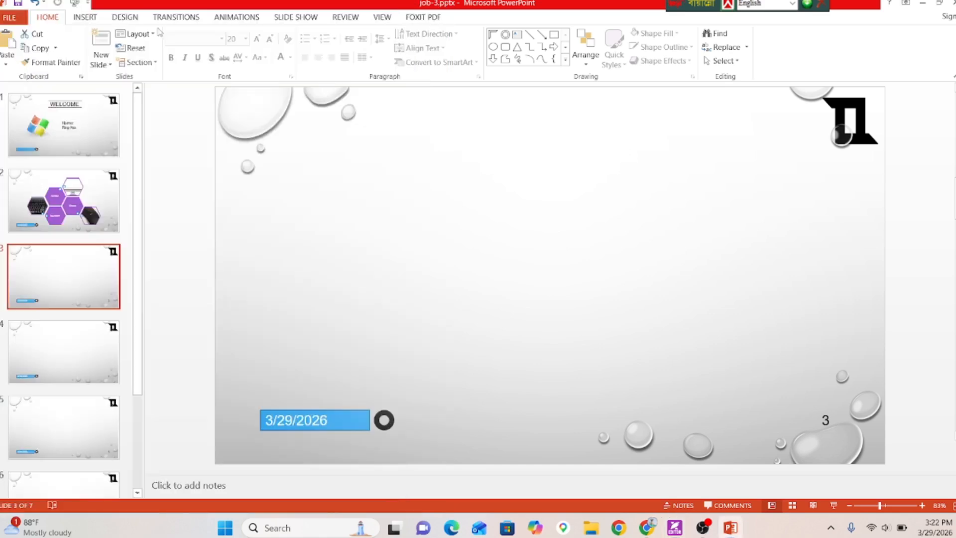
left_click(85, 17)
left_click(196, 57)
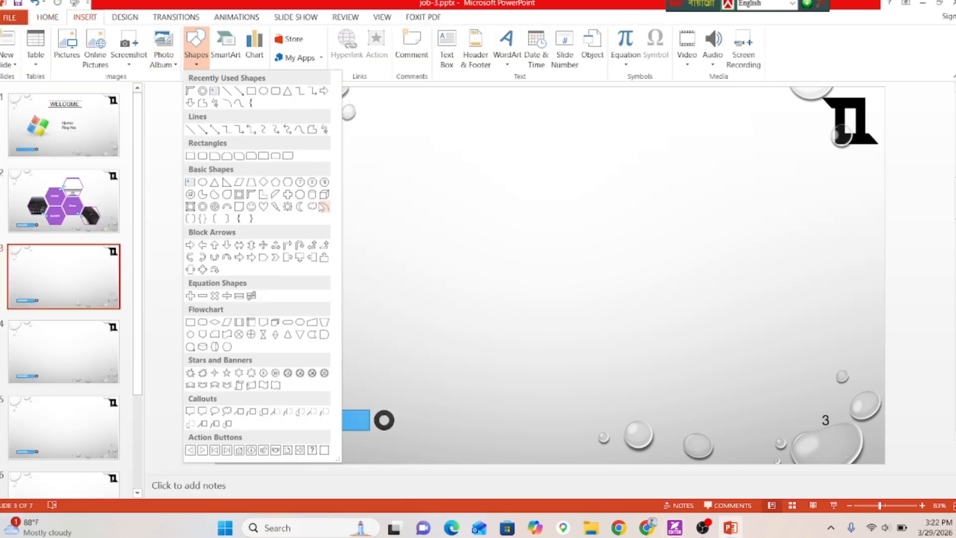
left_click(264, 91)
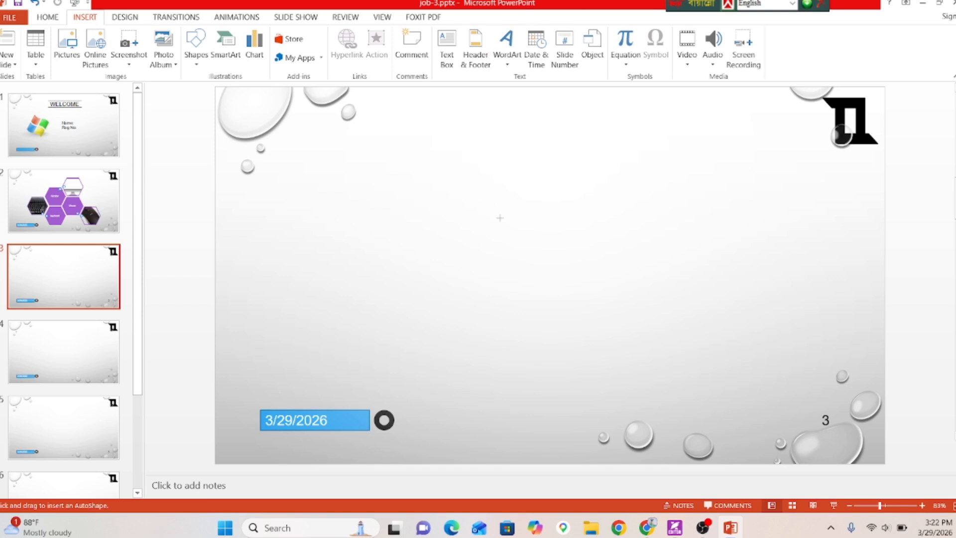
left_click_drag(493, 213, 626, 335)
left_click_drag(521, 202, 569, 267)
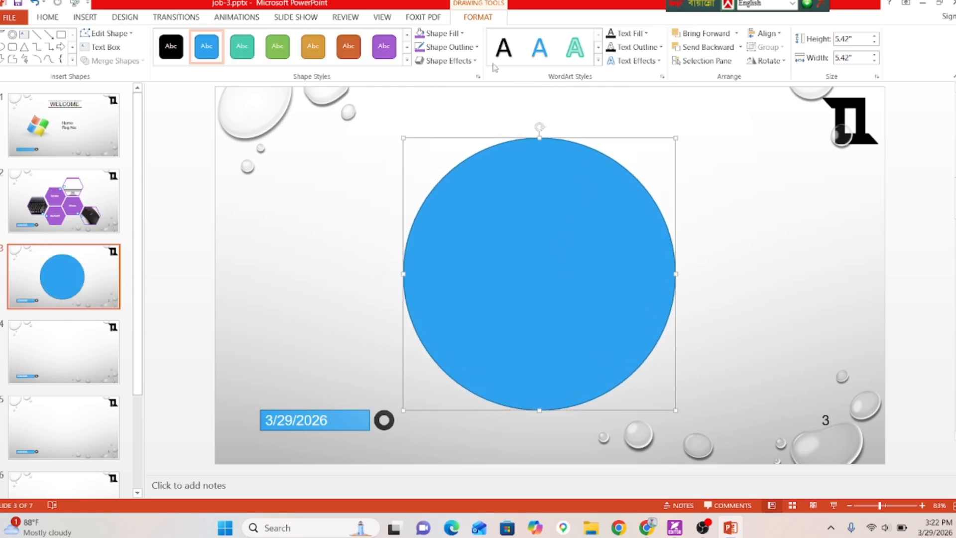
Step: Give the large circle no fill and a black outline, and shift it slightly left on the slide
left_click(442, 34)
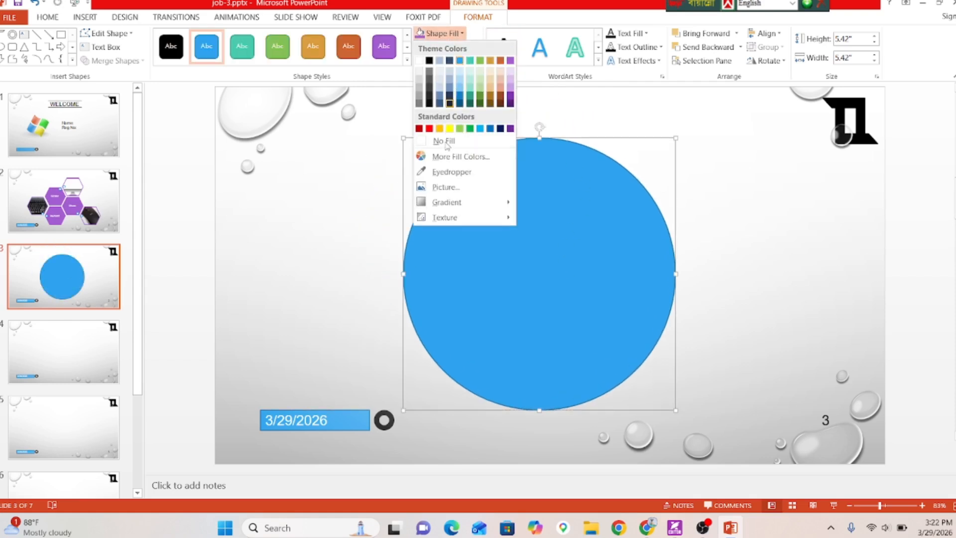
left_click(445, 142)
left_click_drag(561, 141, 551, 137)
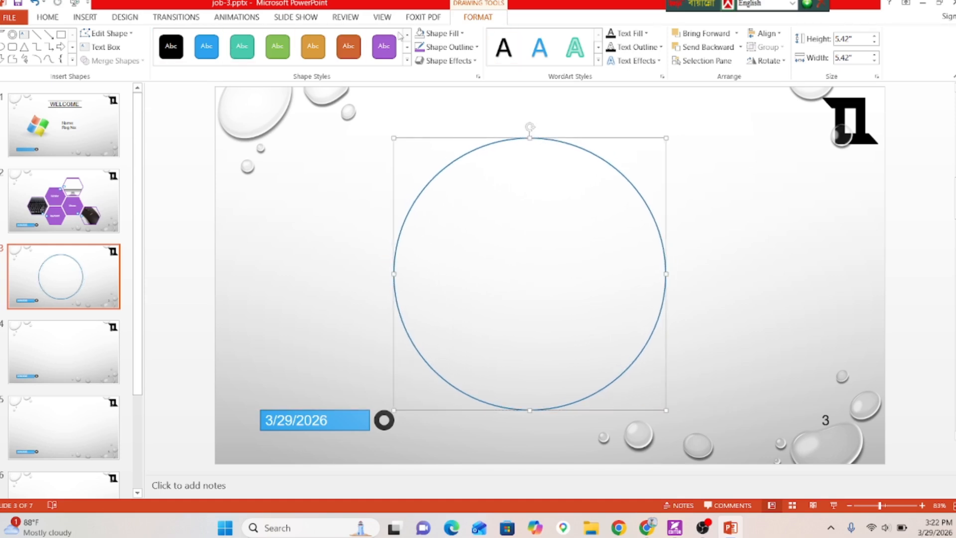
left_click(437, 47)
left_click(429, 74)
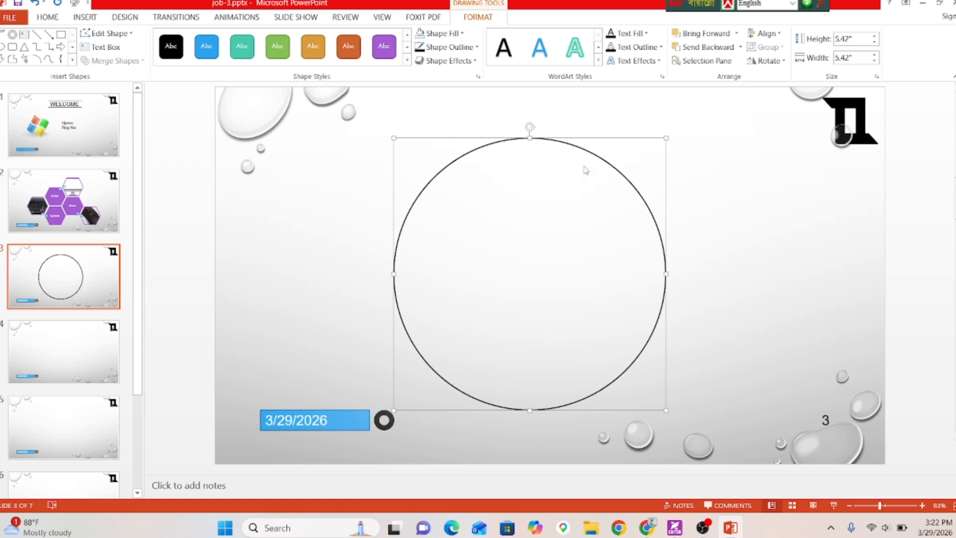
Step: Duplicate the large circle and shrink the copy to about 3.38", centred inside the original as the inner orbit
left_click_drag(553, 136, 561, 149)
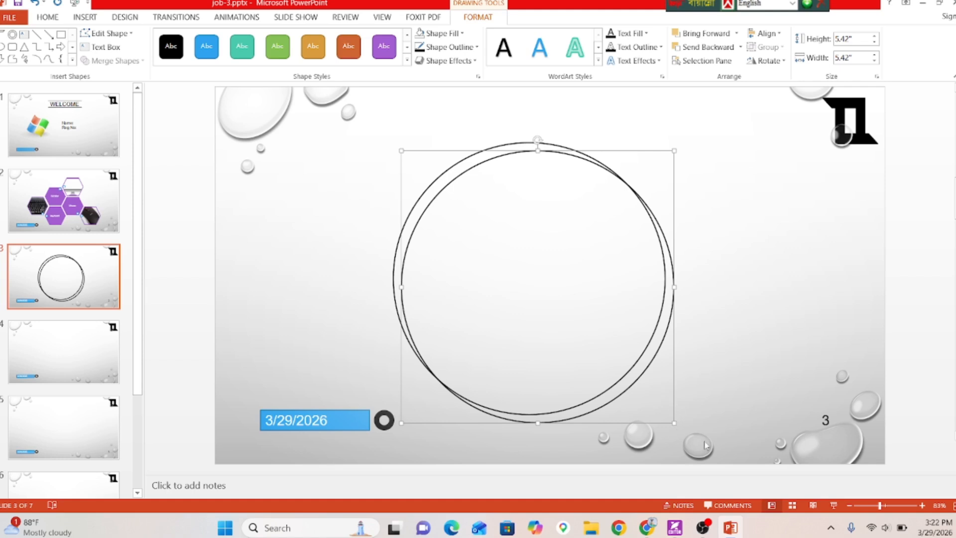
left_click_drag(675, 423, 625, 377)
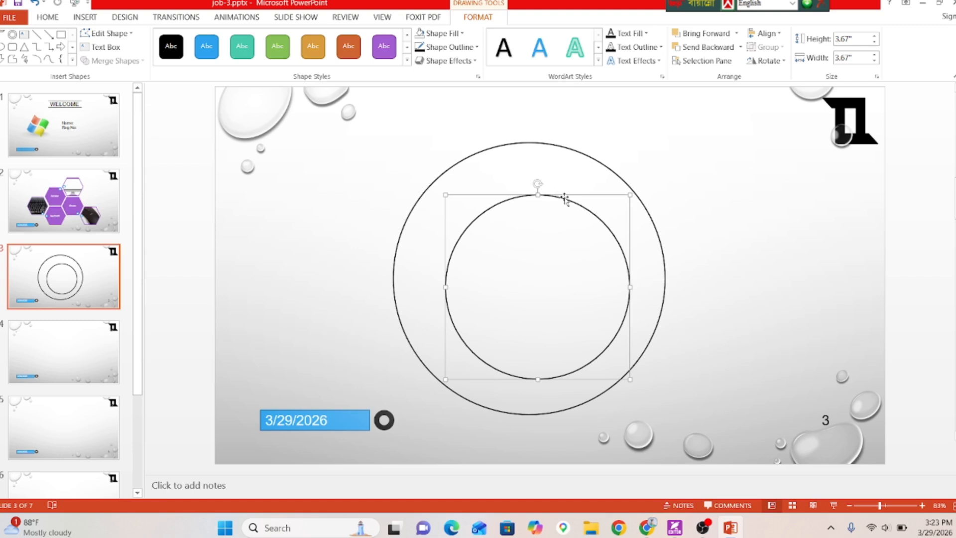
left_click_drag(563, 198, 555, 191)
left_click_drag(621, 370, 614, 363)
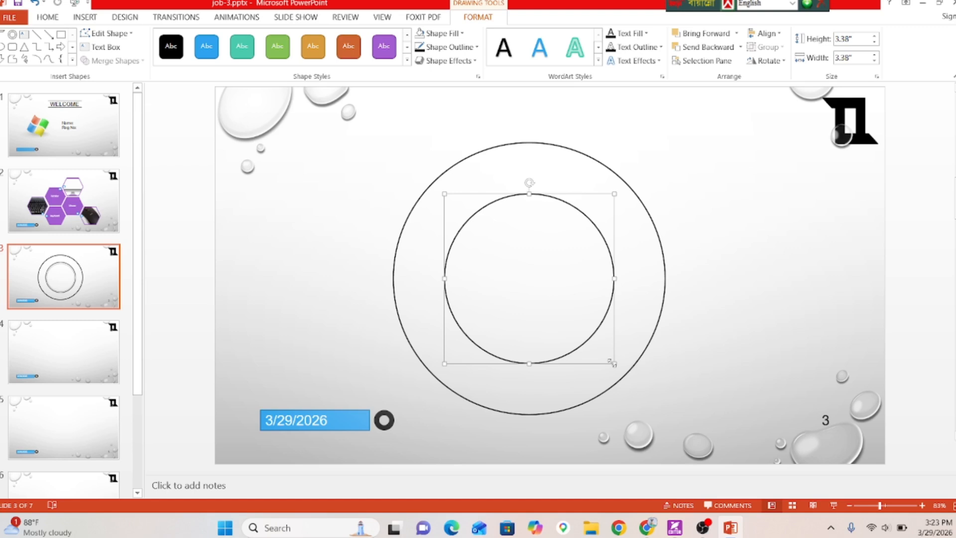
Step: Insert a Sun shape about 1.64" in size at the centre of the two orbit circles
left_click(72, 60)
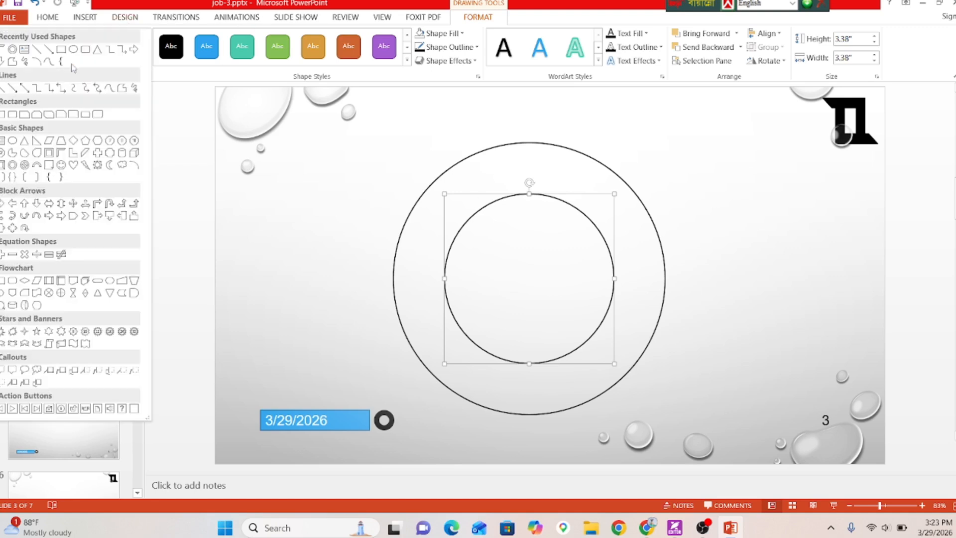
left_click(97, 165)
mouse_move(515, 255)
left_mouse_down()
mouse_move(558, 299)
mouse_move(519, 273)
left_mouse_up()
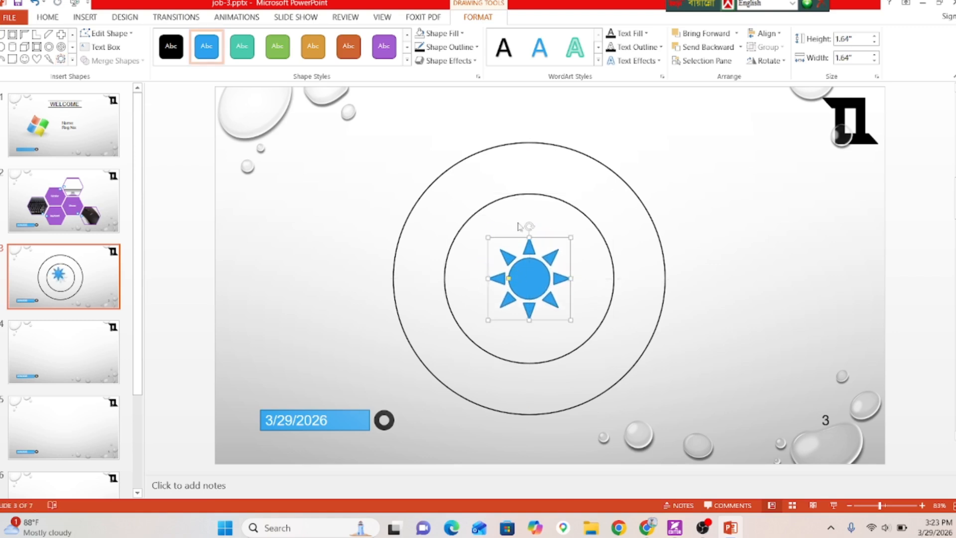
Step: Check the 3rd Slide sample in ALL PDF.pdf, return to PowerPoint, and fill the sun yellow with no outline
left_click(675, 528)
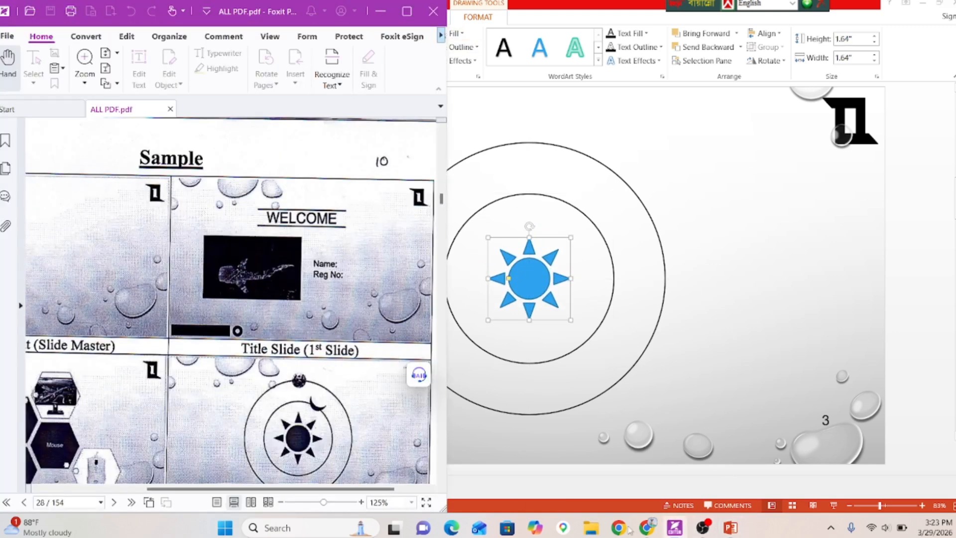
scroll(299, 348, "down", 1)
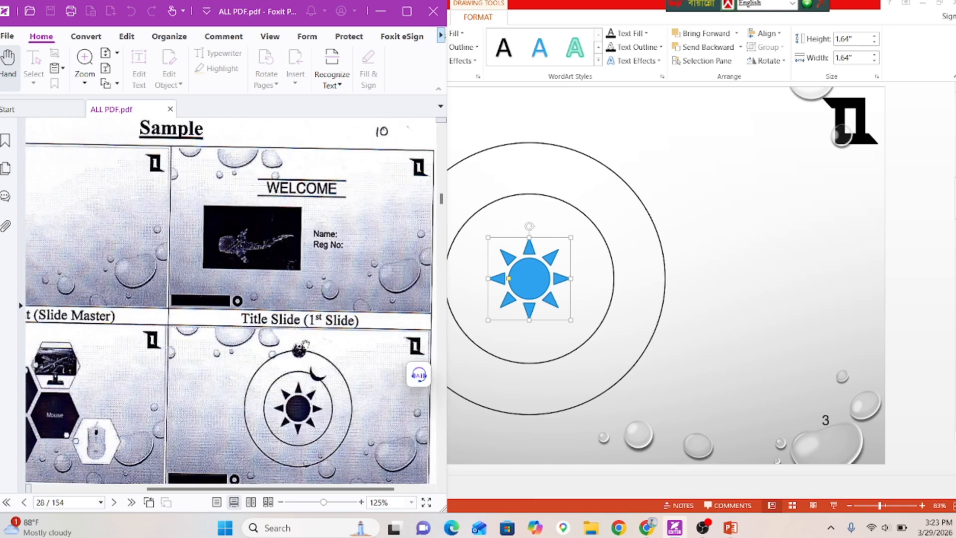
left_click(730, 528)
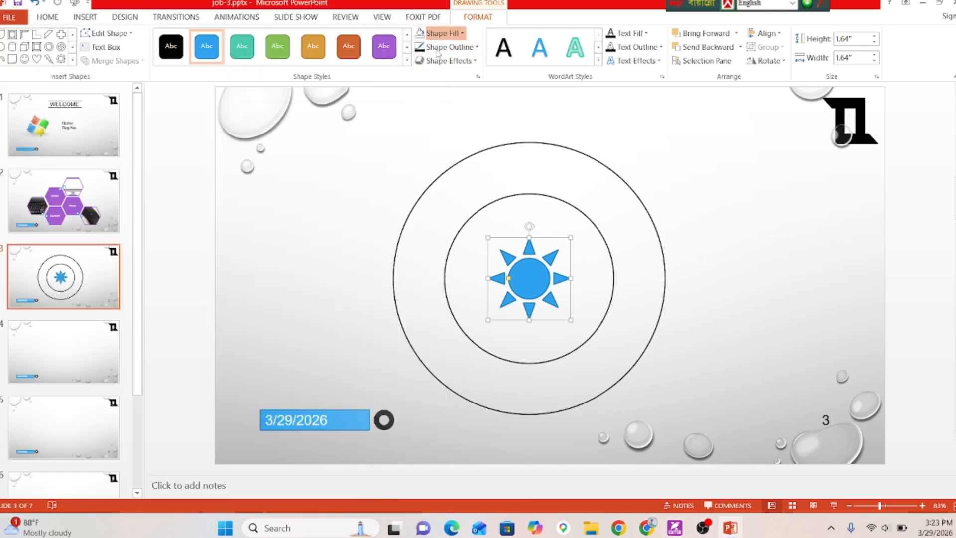
left_click(434, 33)
left_click(454, 117)
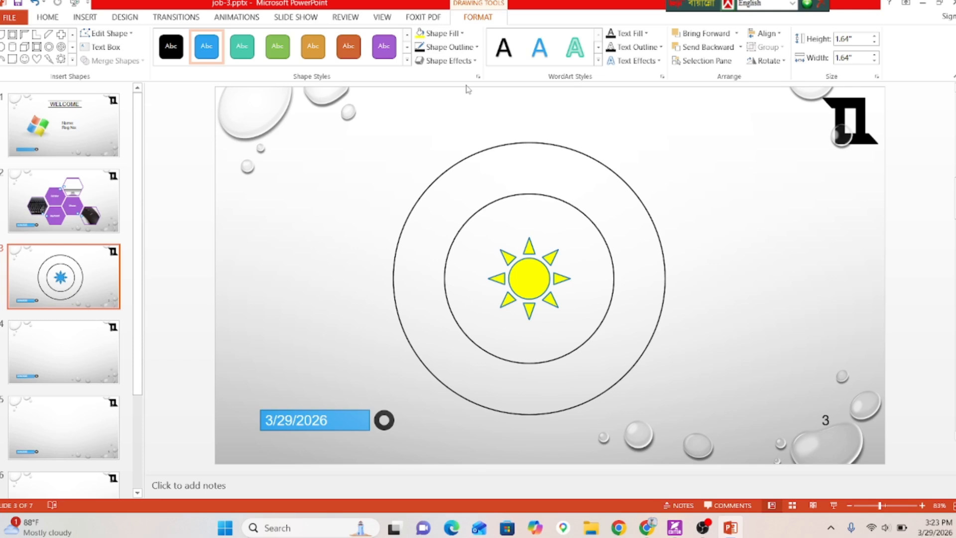
left_click(448, 47)
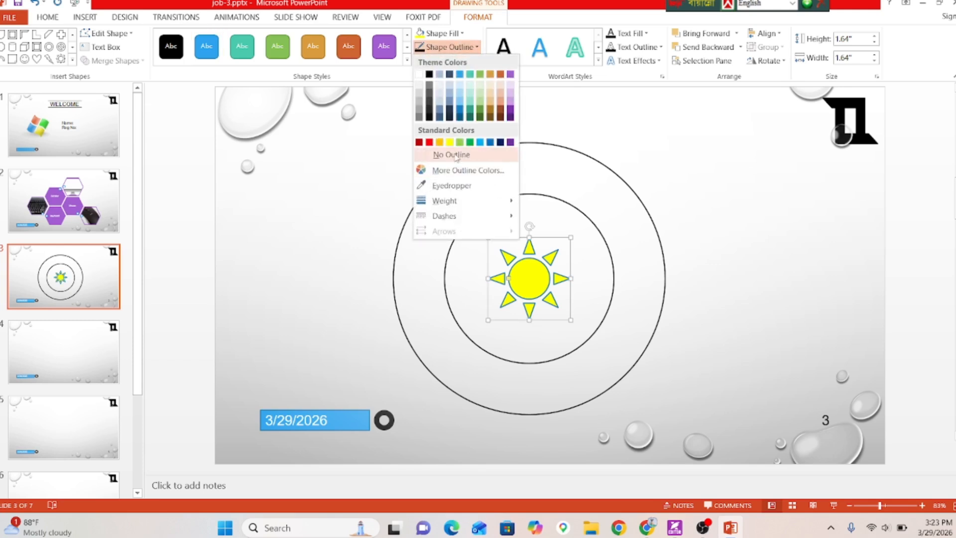
left_click(457, 156)
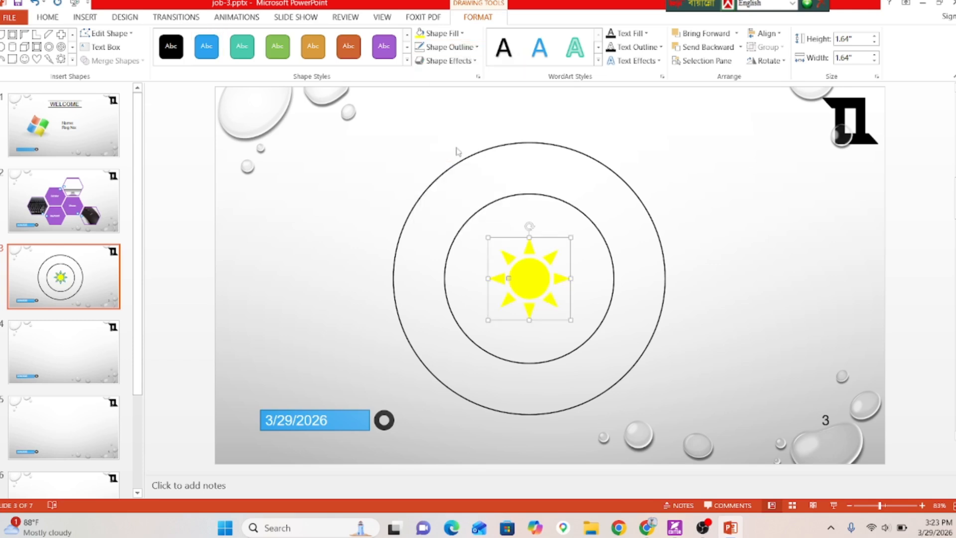
Step: Insert a Moon shape outside the orbits, tilt it counterclockwise, and shrink it to about 0.77" high by 0.38" wide
left_click(72, 60)
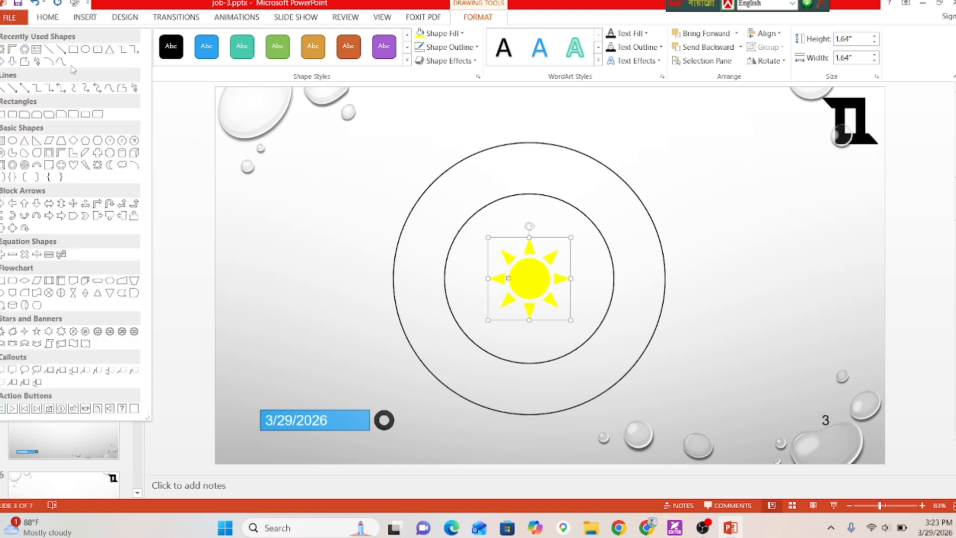
left_click(109, 165)
left_click_drag(355, 175, 379, 199)
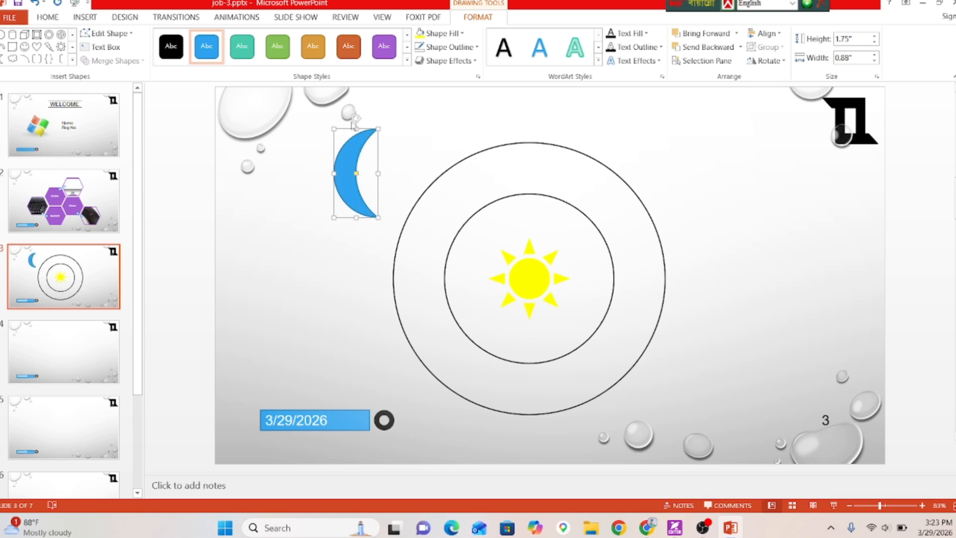
left_click_drag(355, 119, 328, 153)
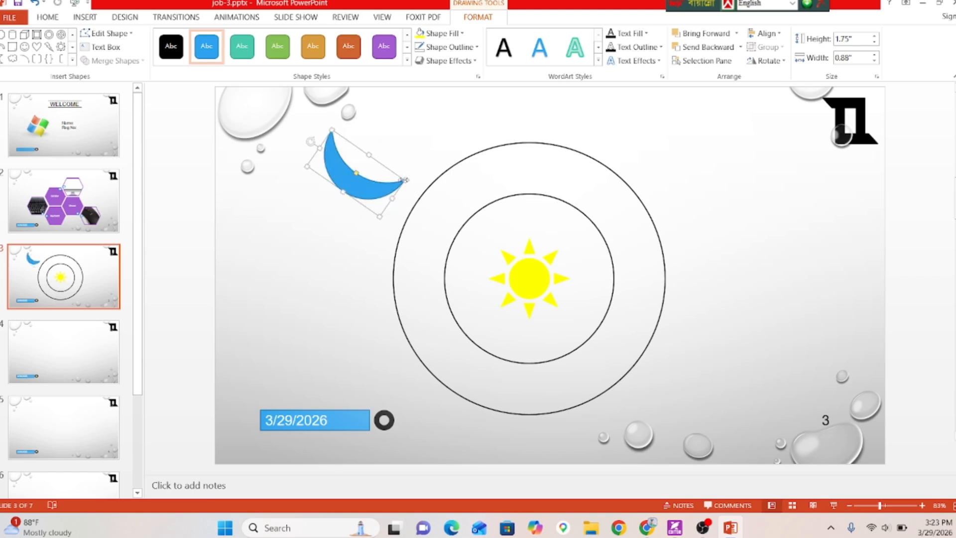
left_click_drag(405, 179, 379, 176)
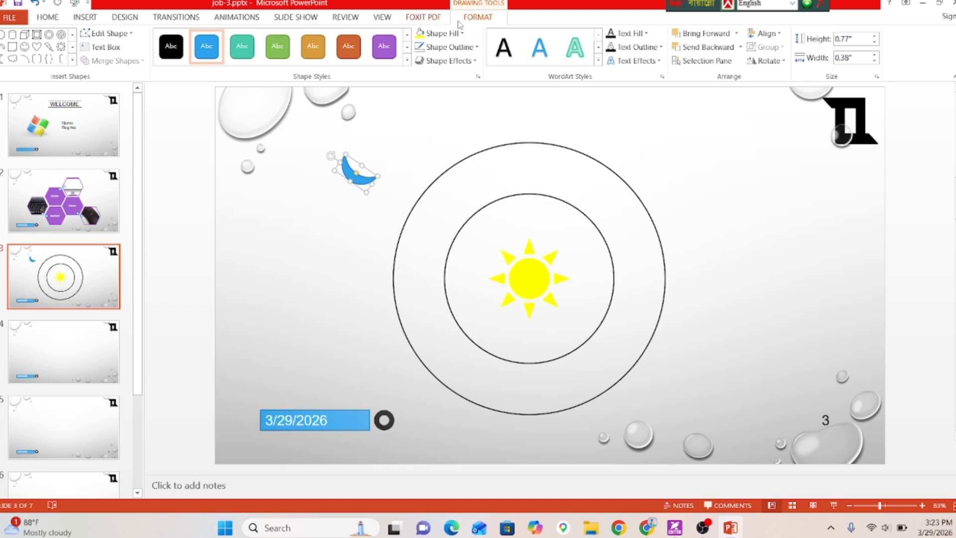
Step: Fill the moon light grey with no outline and place it on the upper edge of the inner orbit
left_click(451, 47)
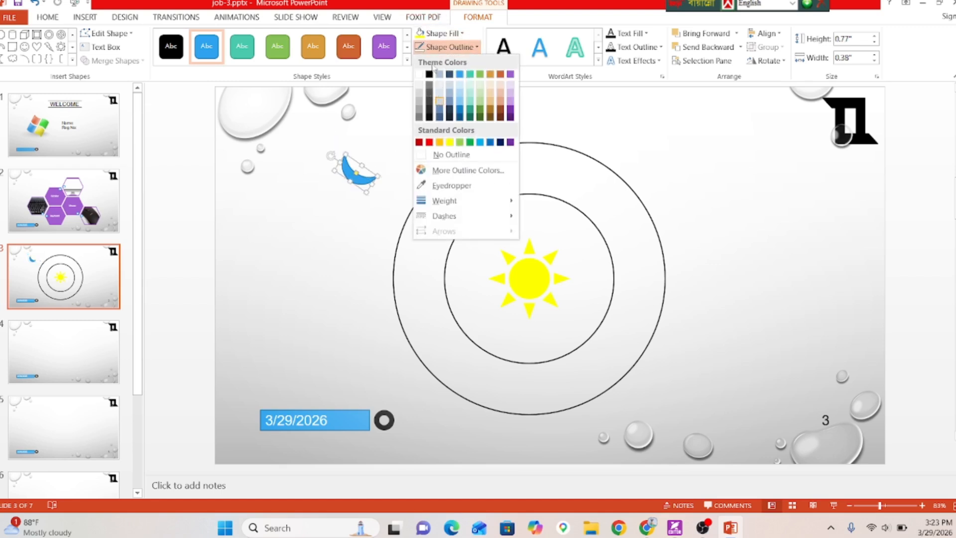
left_click(450, 155)
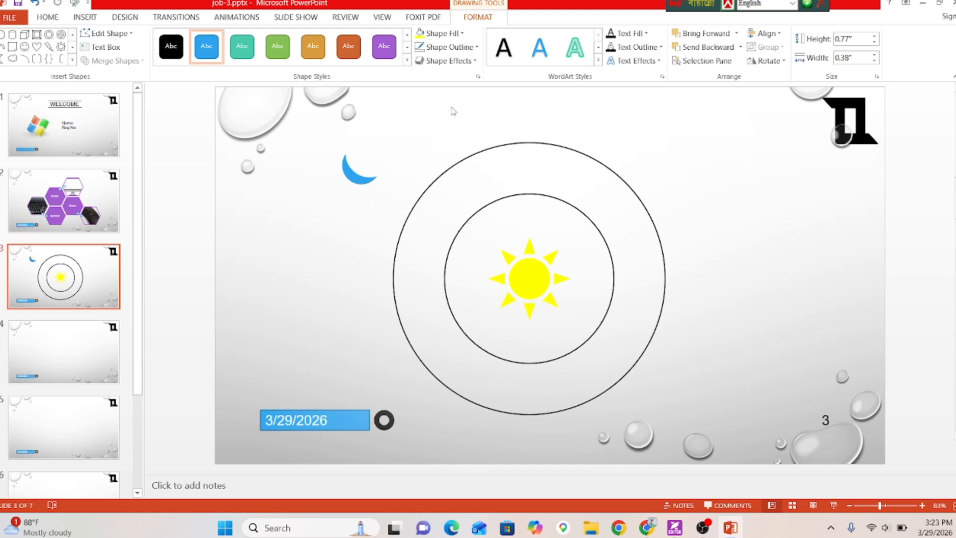
left_click(438, 34)
left_click(421, 90)
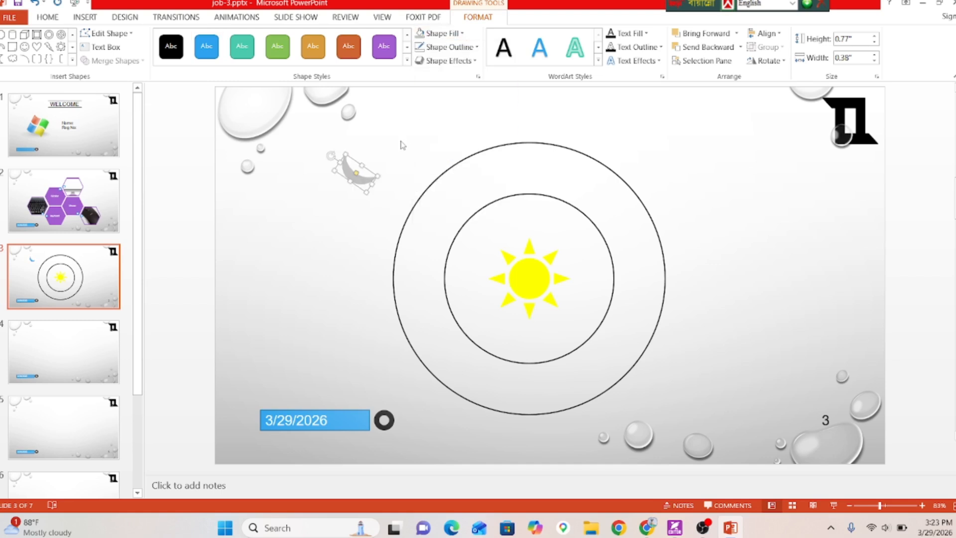
left_click_drag(351, 178, 540, 194)
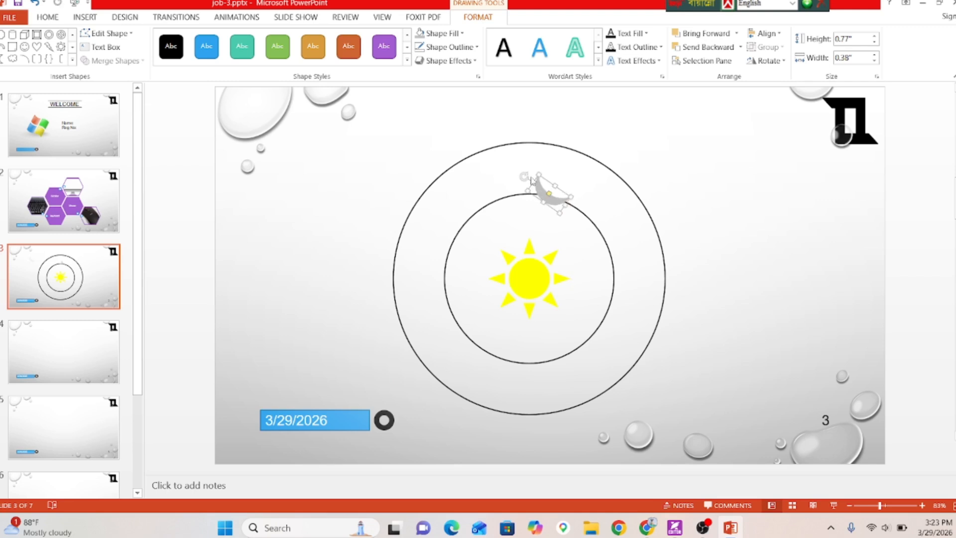
Step: Add an earth circle about 0.59" in diameter atop the outer orbit, with a blue-grey fill and no outline
left_click(72, 61)
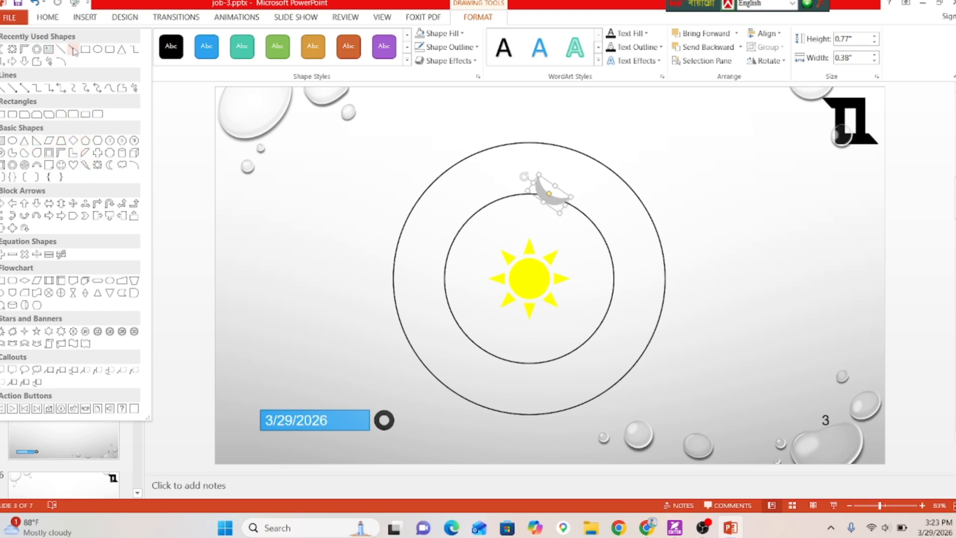
left_click(98, 49)
mouse_move(316, 116)
left_mouse_down()
mouse_move(337, 147)
mouse_move(536, 138)
left_mouse_up()
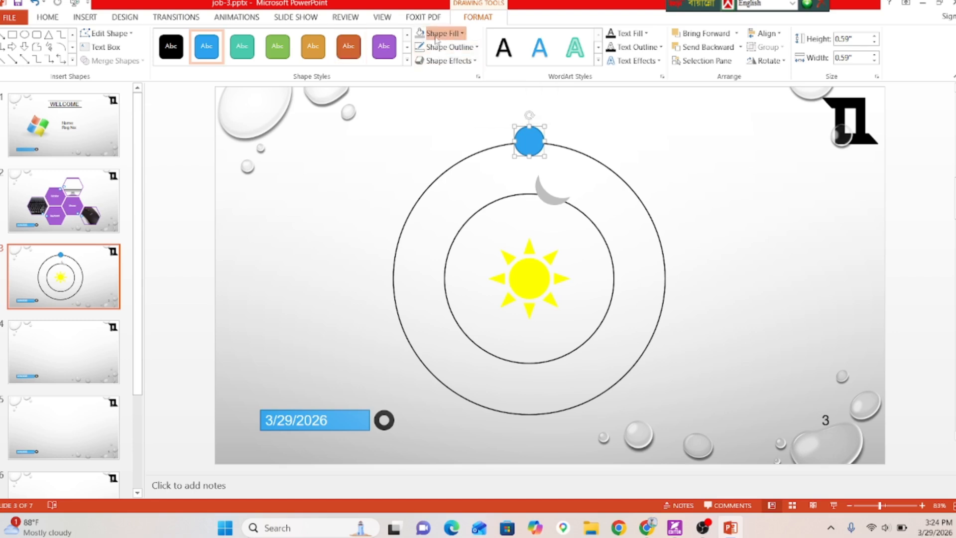
left_click(445, 34)
left_click(454, 86)
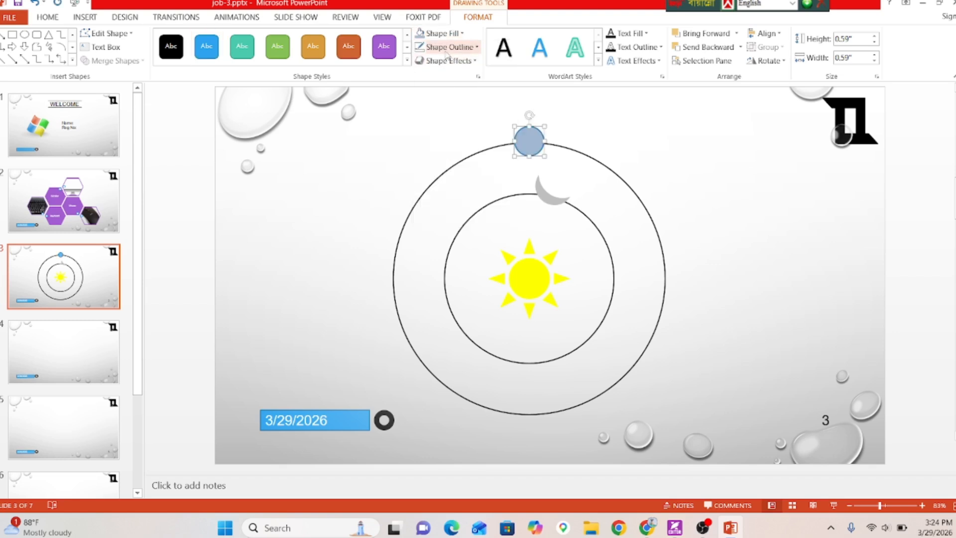
left_click(429, 105)
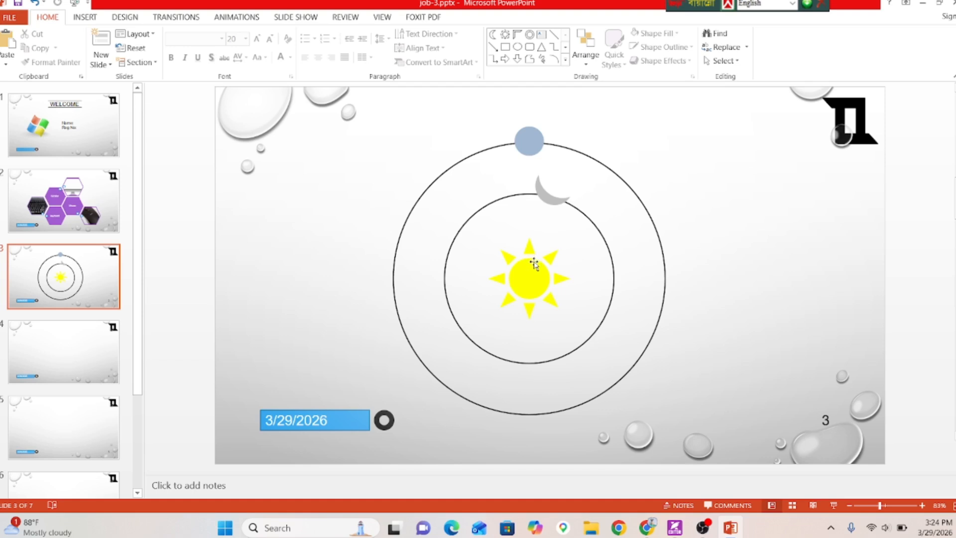
Step: Select the sun and nudge it very slightly left inside the inner orbit
left_click_drag(528, 267, 528, 268)
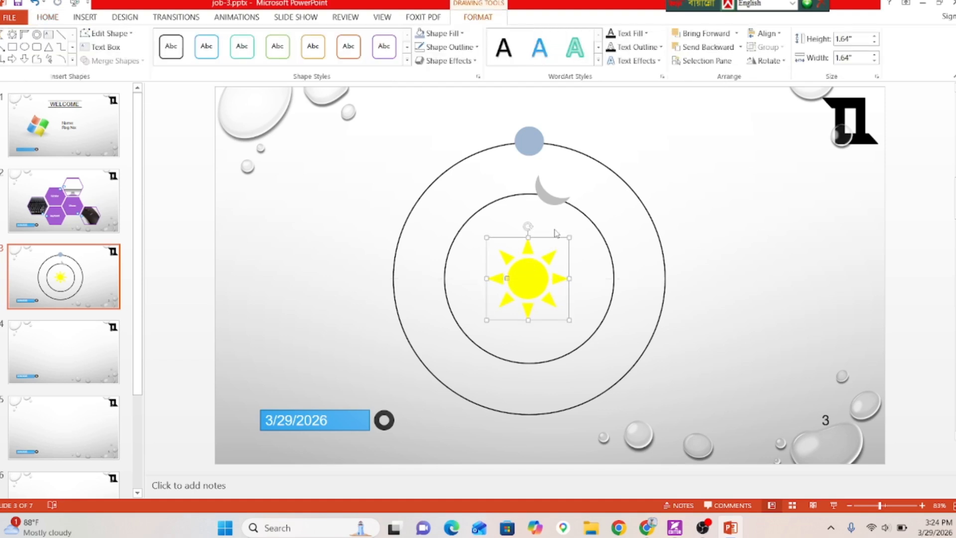
Step: Add a Shapes motion path animation to the moon on slide 3
left_click(547, 197)
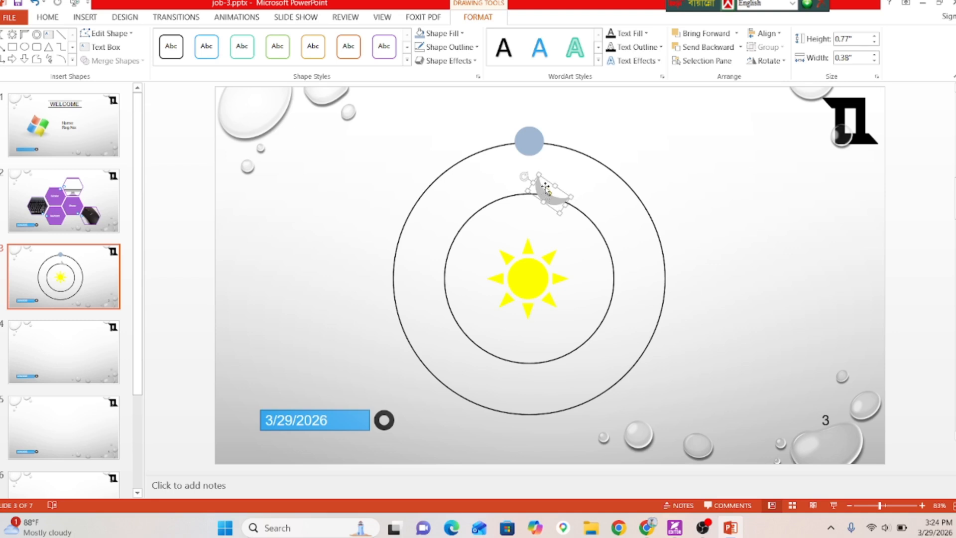
left_click(237, 17)
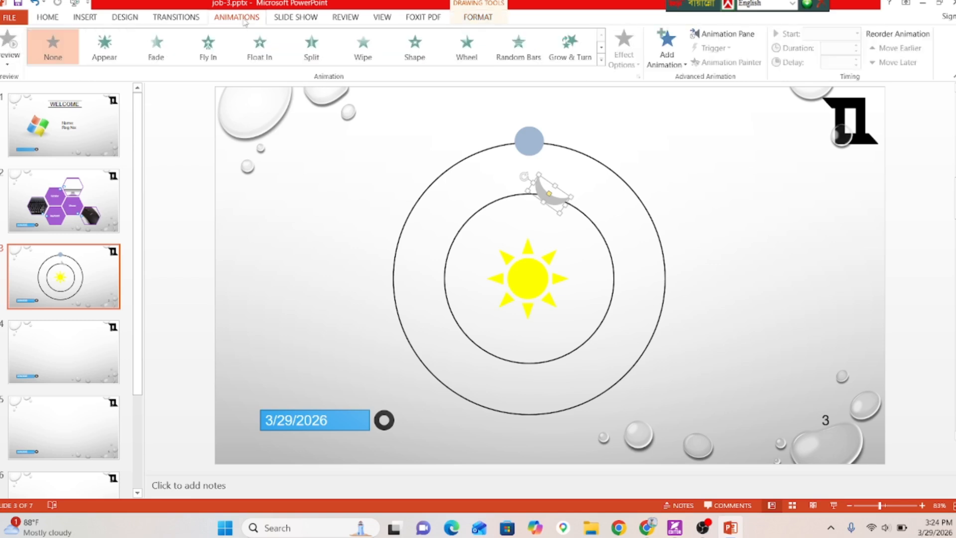
left_click(667, 49)
scroll(715, 282, "down", 2)
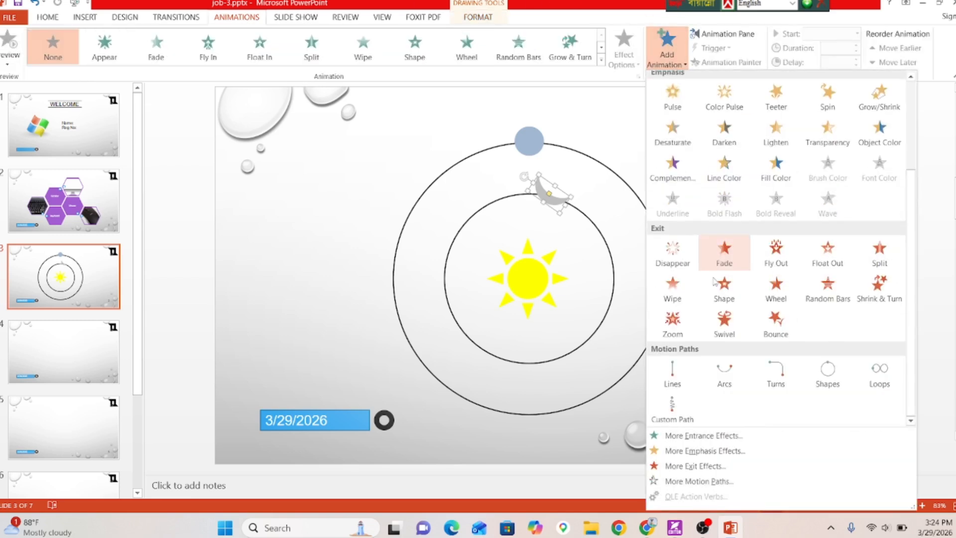
left_click(828, 378)
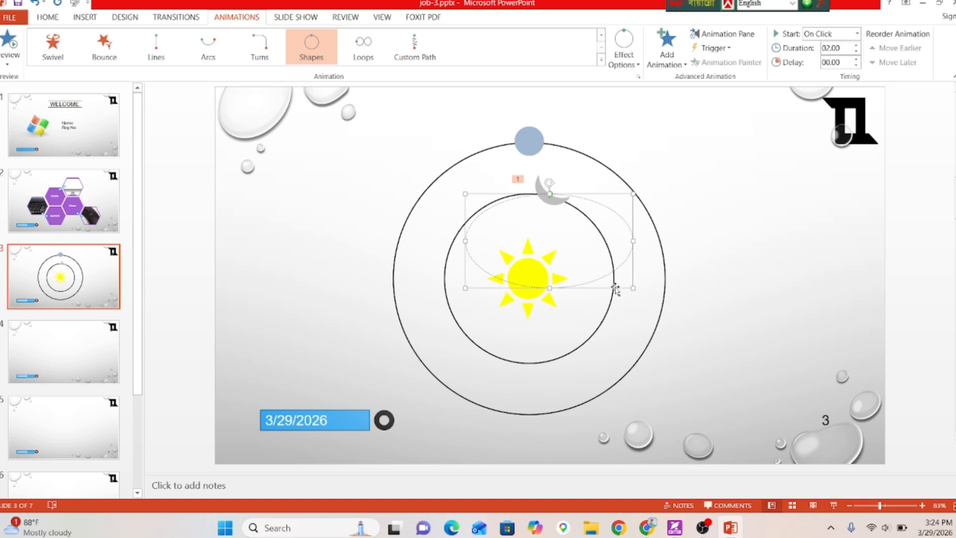
Step: Resize the moon's motion path from an ellipse into a circle that follows the inner orbit around the sun
scroll(616, 285, "up", 10)
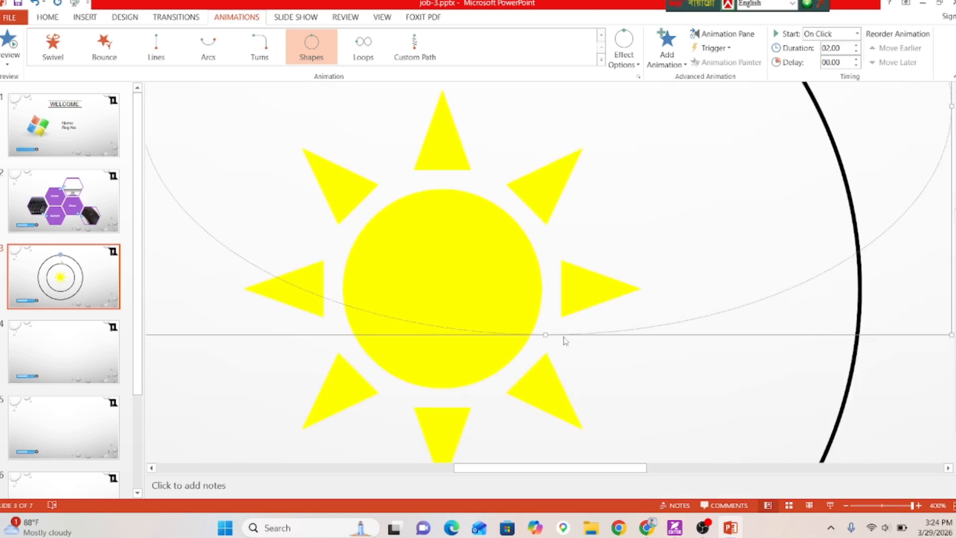
left_click_drag(545, 334, 532, 451)
scroll(534, 448, "down", 3)
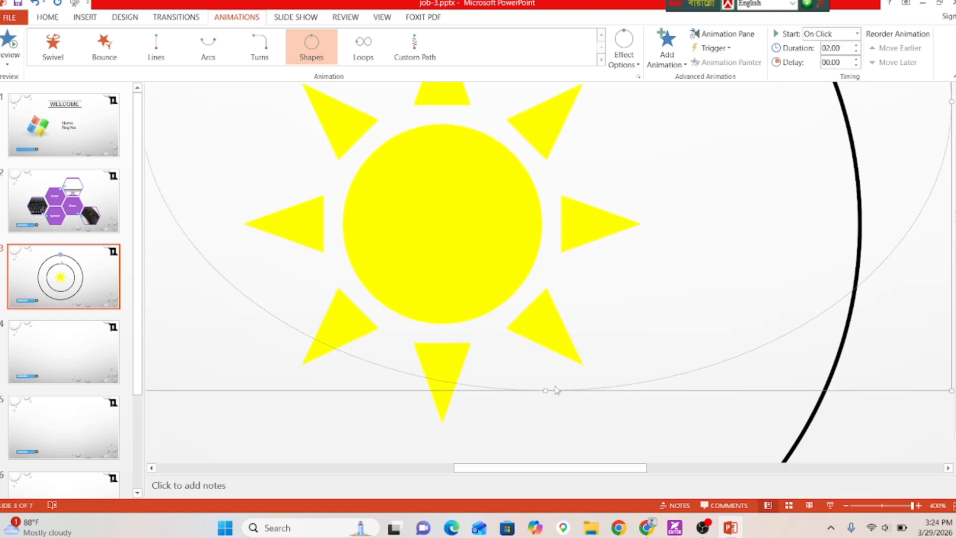
scroll(552, 373, "down", 12, "ctrl")
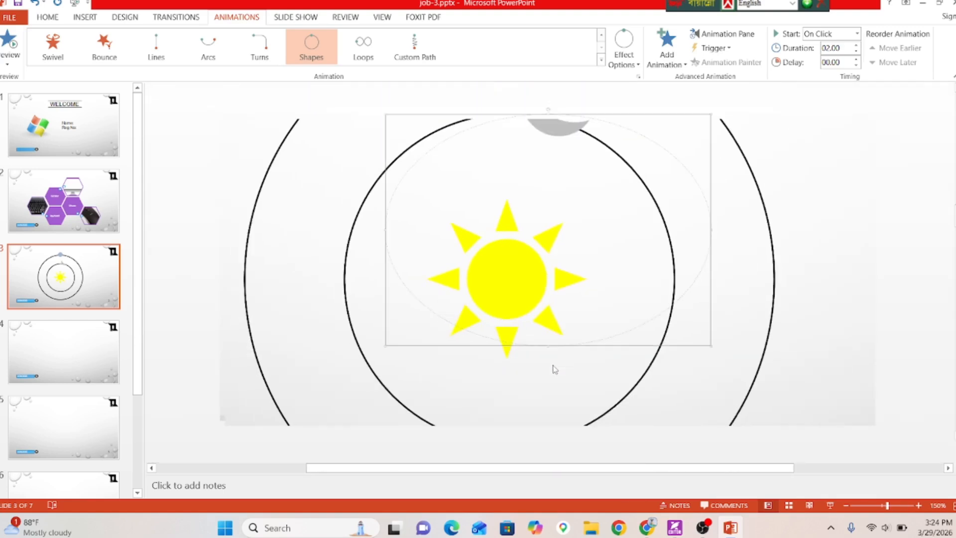
left_click_drag(548, 341, 519, 431)
left_click_drag(396, 279, 363, 279)
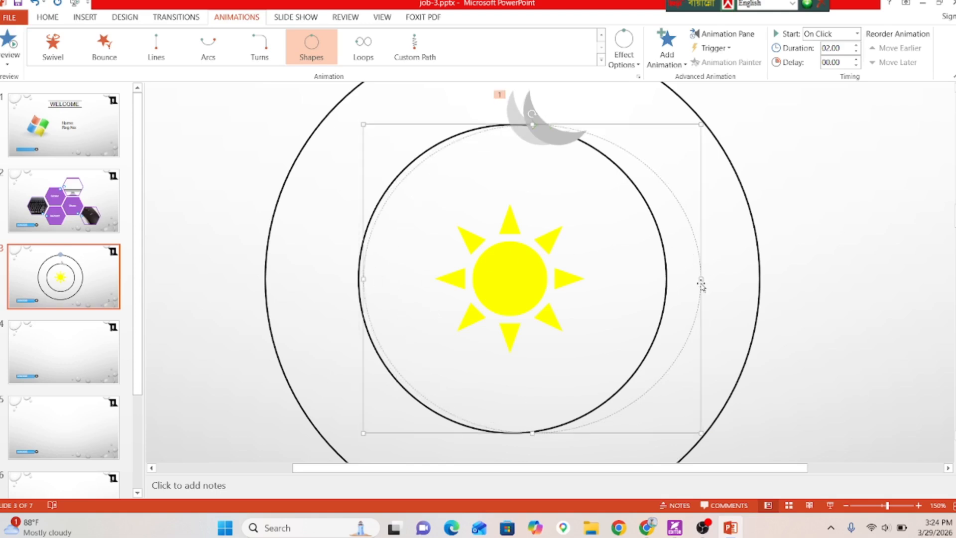
left_click_drag(699, 280, 666, 271)
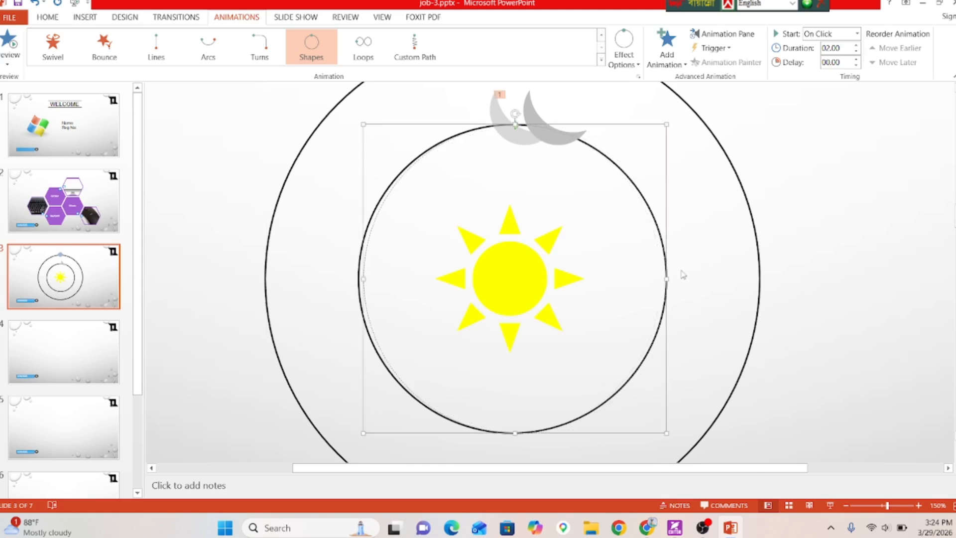
scroll(682, 272, "down", 1)
scroll(685, 249, "up", 2)
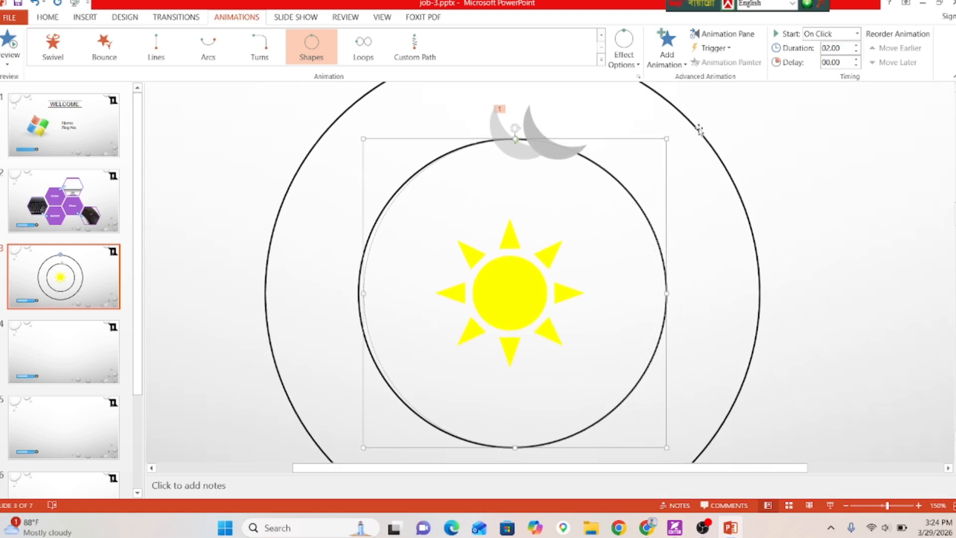
Step: Make the moon's motion path start With Previous with a 00.15 delay, and edit its duration
left_click(856, 34)
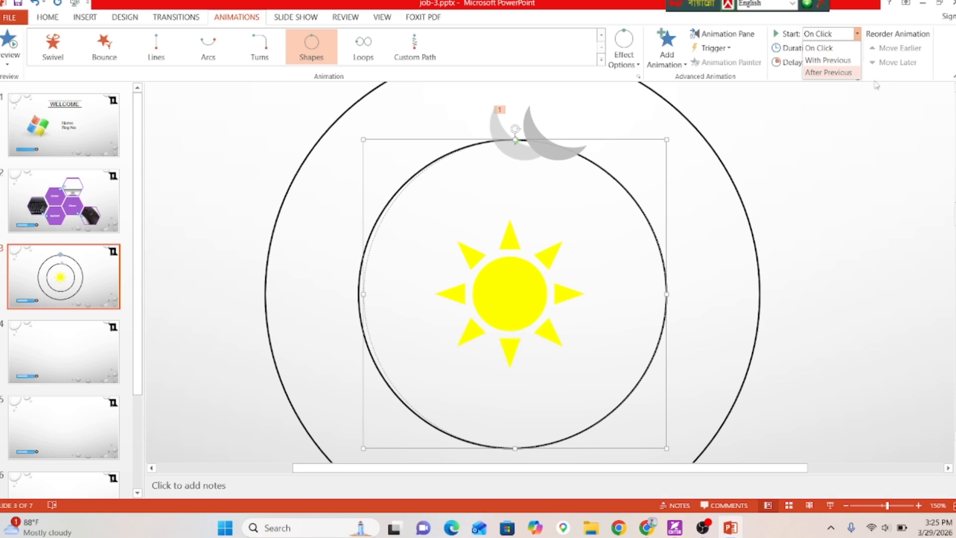
left_click(829, 60)
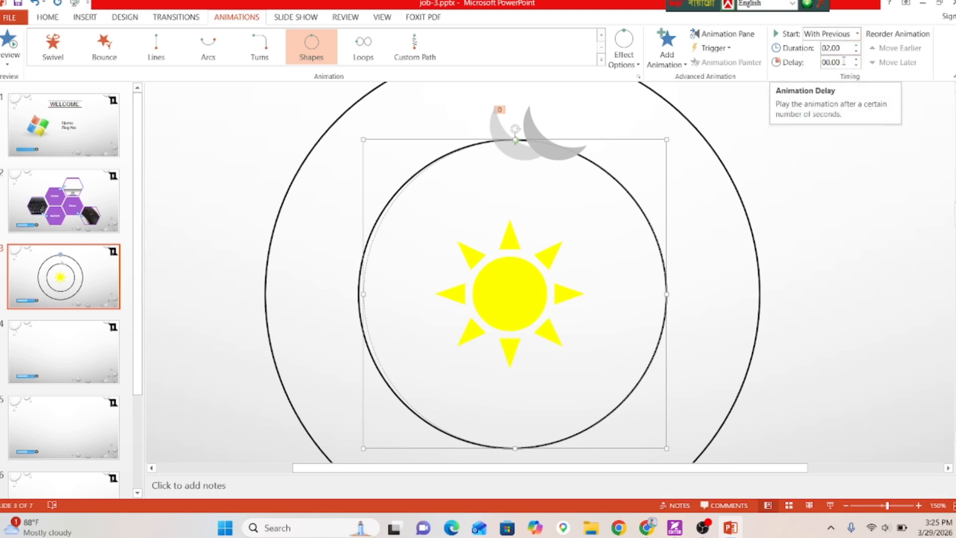
left_click(844, 50)
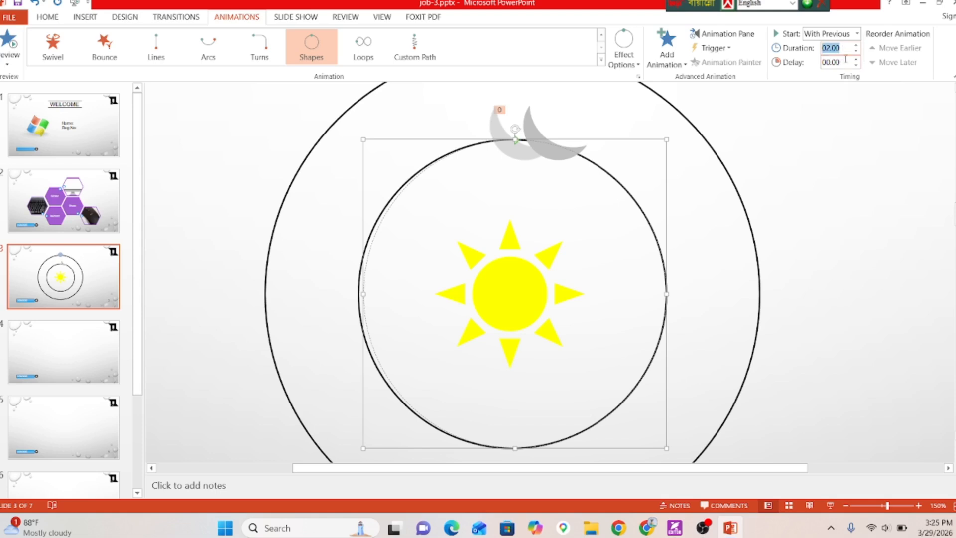
left_click(845, 62)
key("BackSpace")
key("BackSpace")
type("16")
left_click_drag(841, 48, 825, 47)
type("00.00")
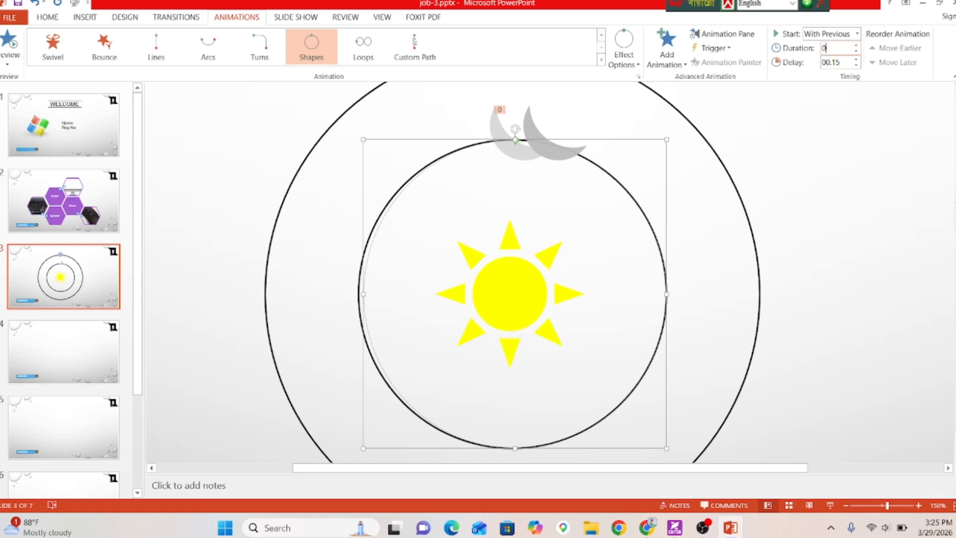
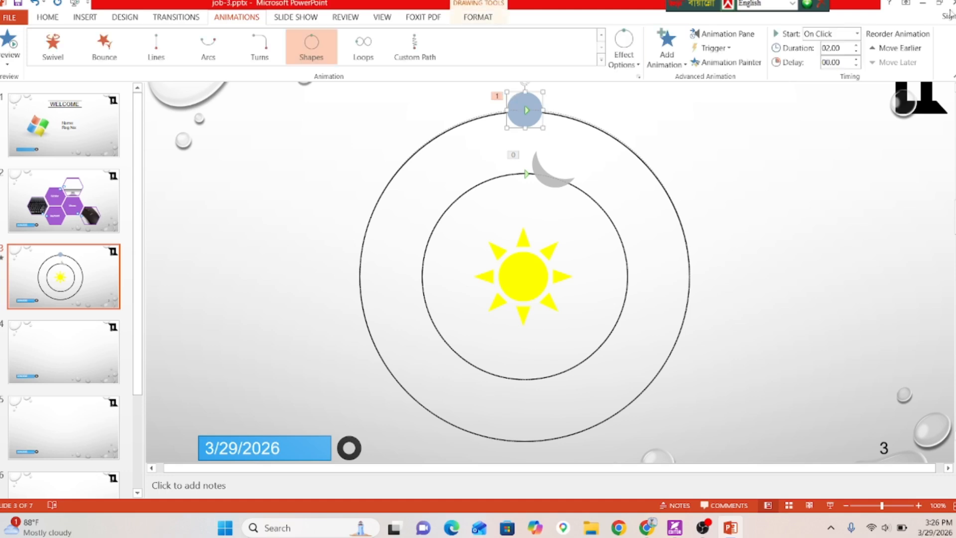
Step: Make the earth's motion path start With Previous with a 00.15 delay and a 00.01 duration
left_click(857, 34)
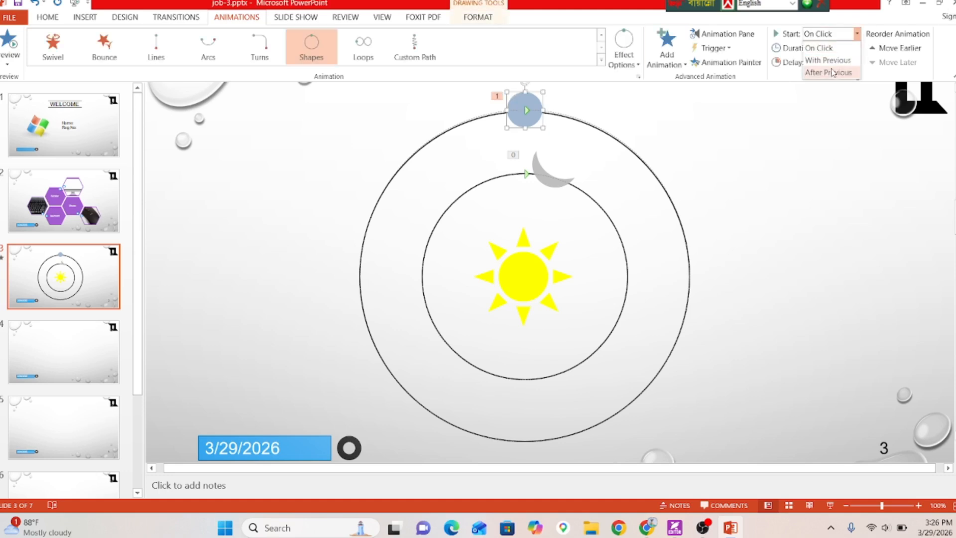
left_click(829, 60)
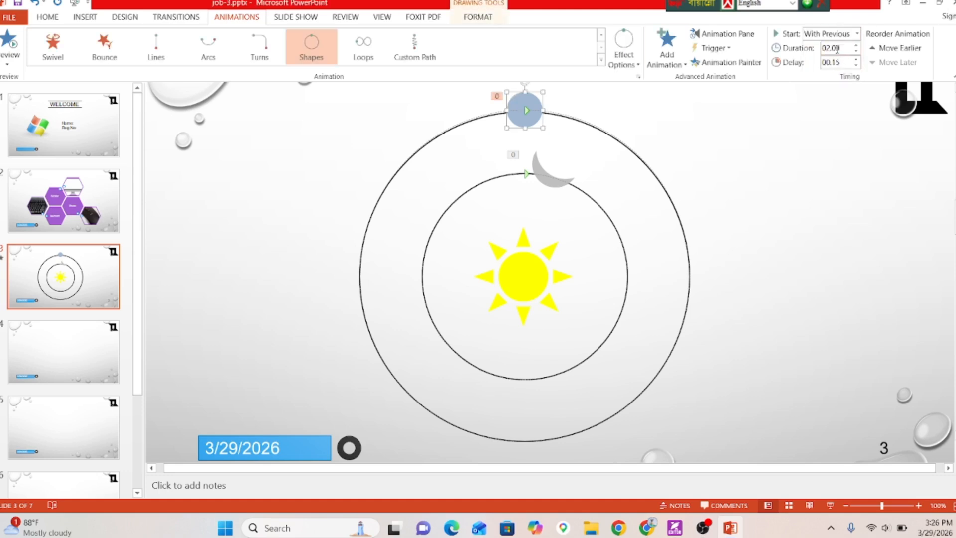
double_click(831, 48)
type("0")
Step: Set the earth's circle animation timing to a duration of 2 seconds (Medium), repeating Until End of Slide
left_click(724, 33)
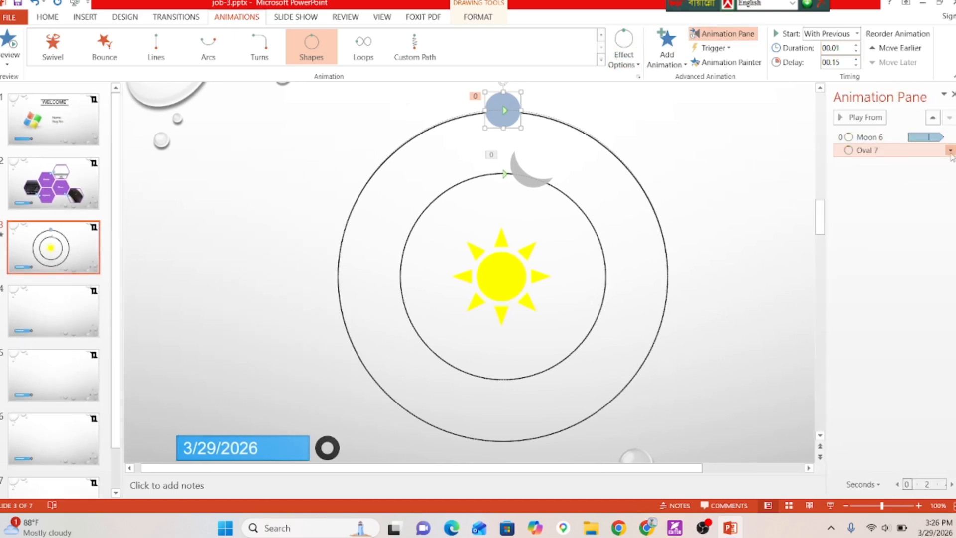
left_click(950, 151)
left_click(912, 208)
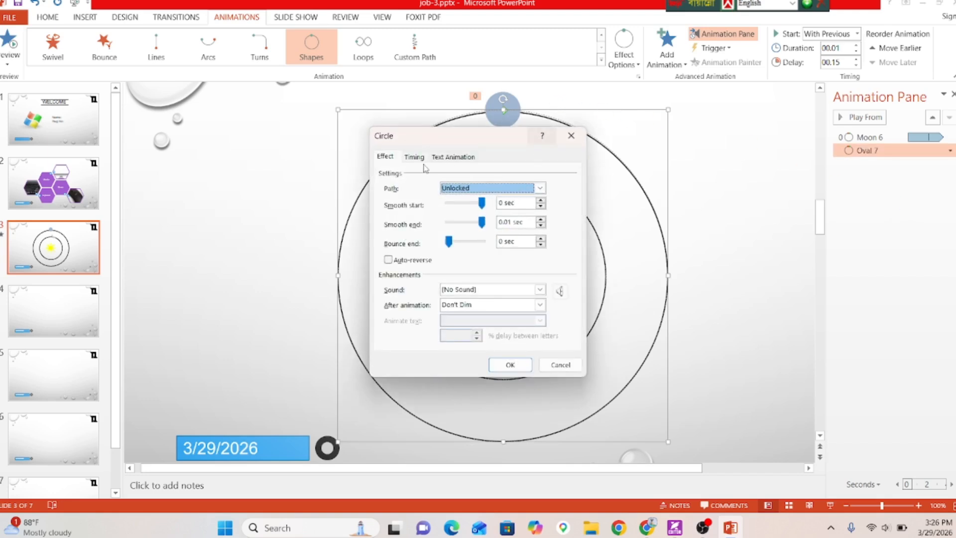
left_click(415, 158)
left_click(492, 204)
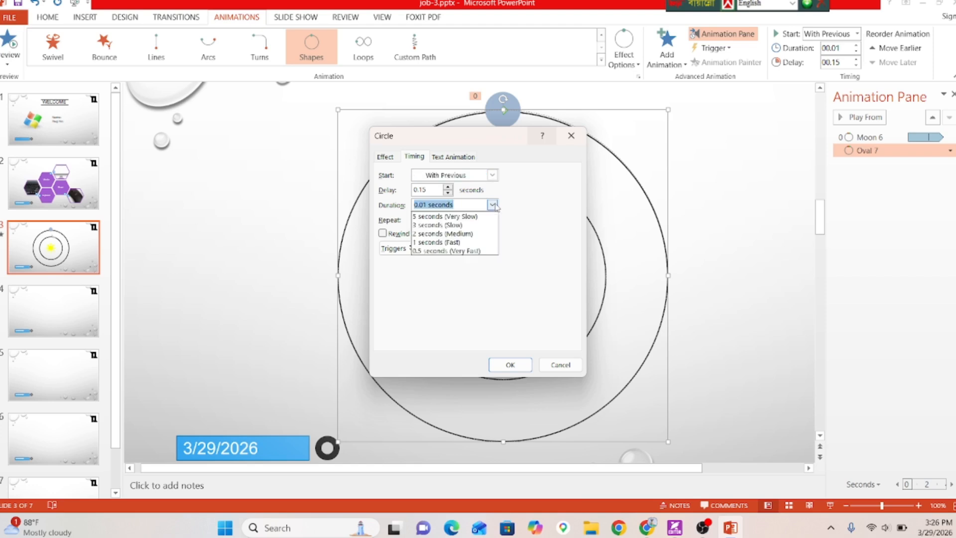
left_click(453, 233)
left_click(492, 219)
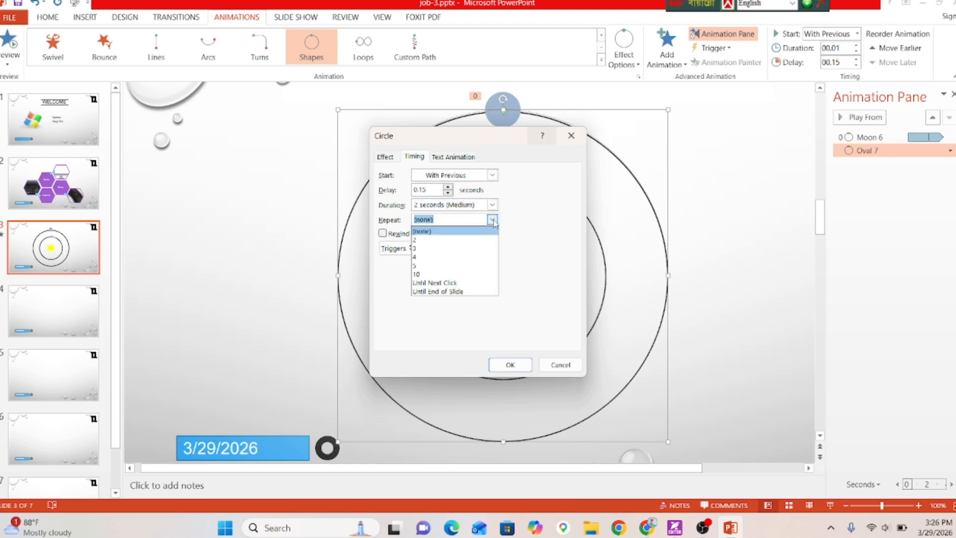
left_click(461, 291)
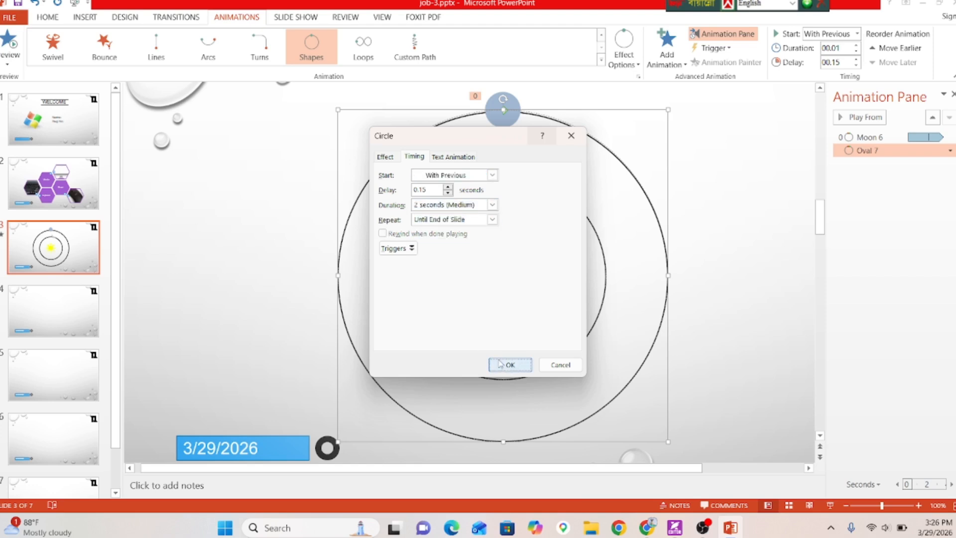
left_click(508, 364)
left_click(722, 33)
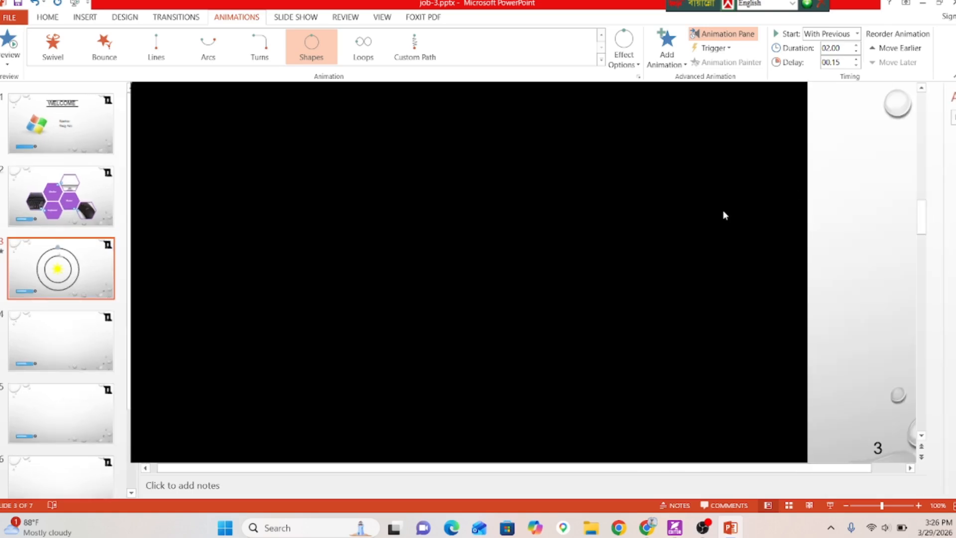
Step: Play slide 3 as a slide show to check the earth and moon orbit animations
left_click(108, 265)
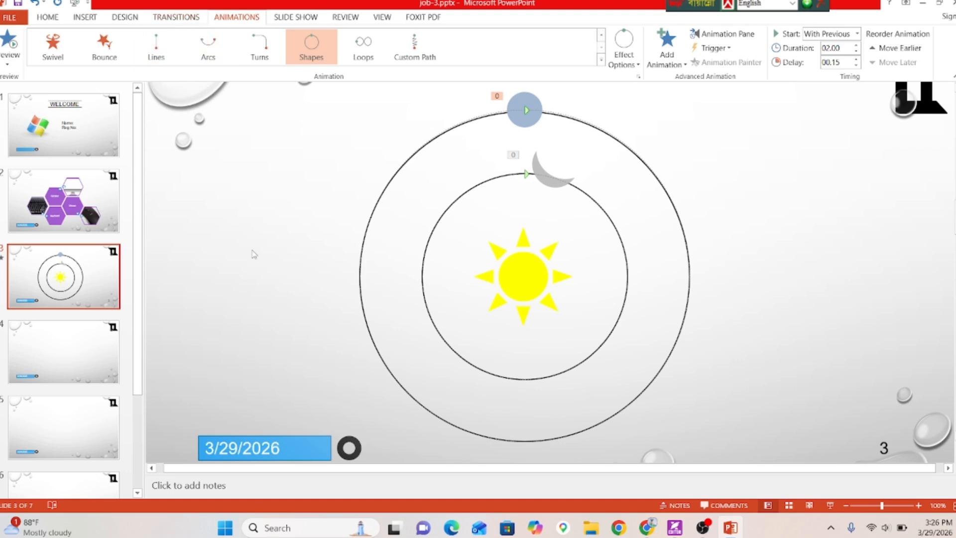
key("F5")
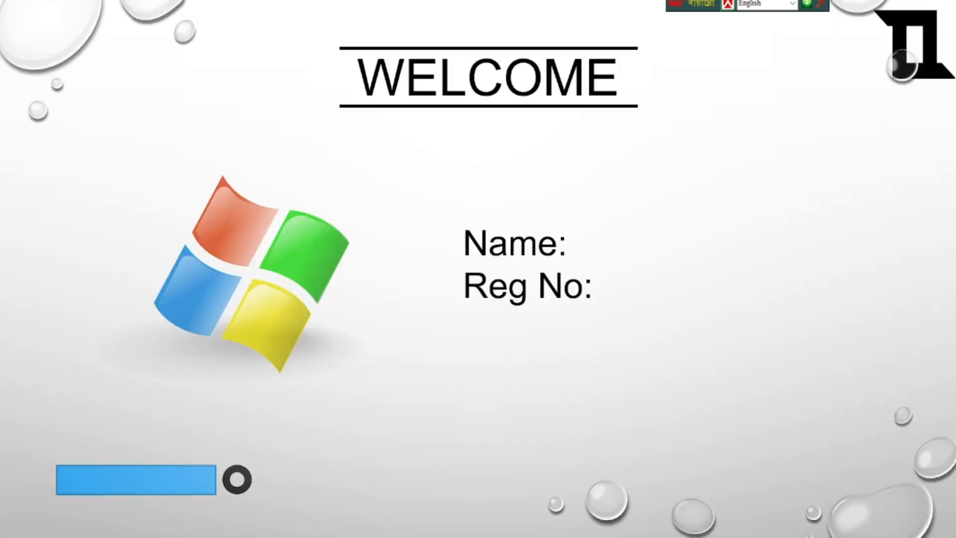
key("Escape")
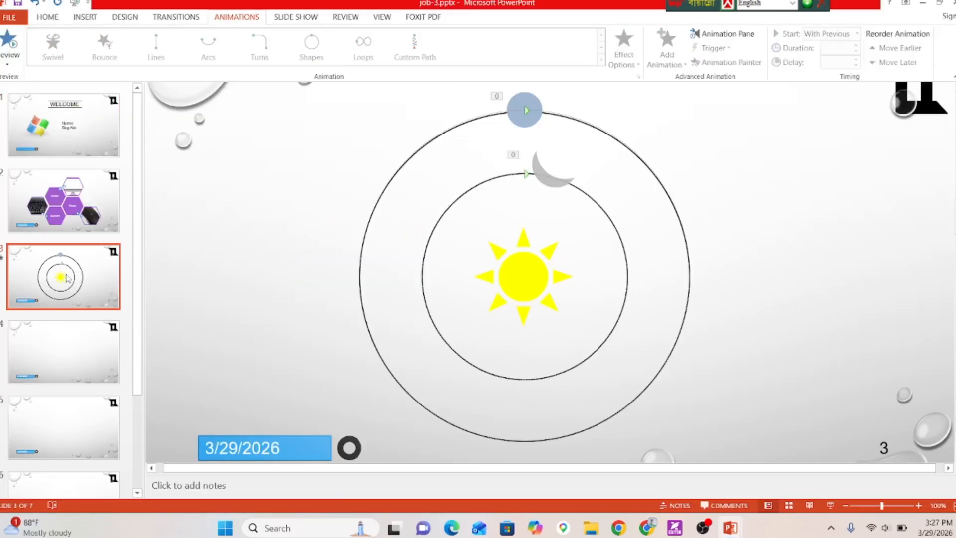
key("shift+F5")
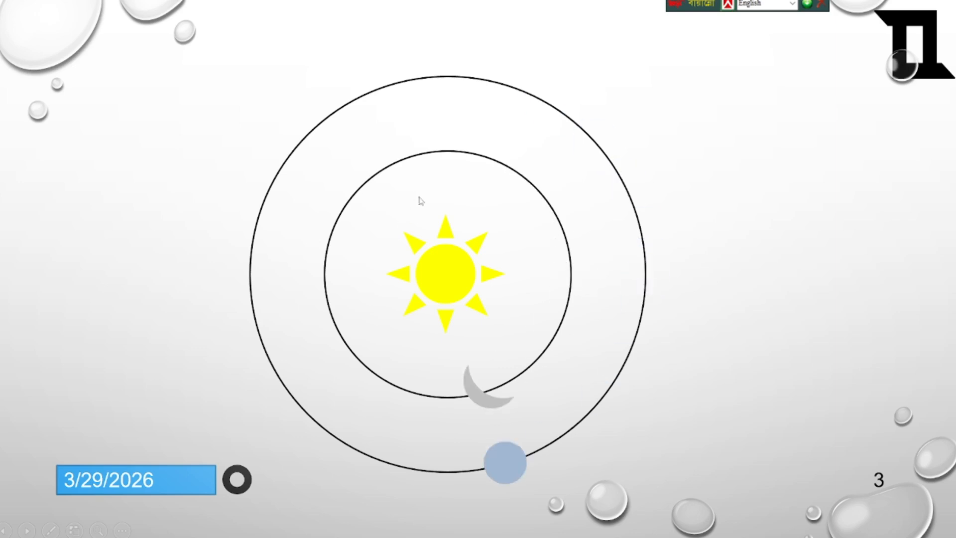
key("Escape")
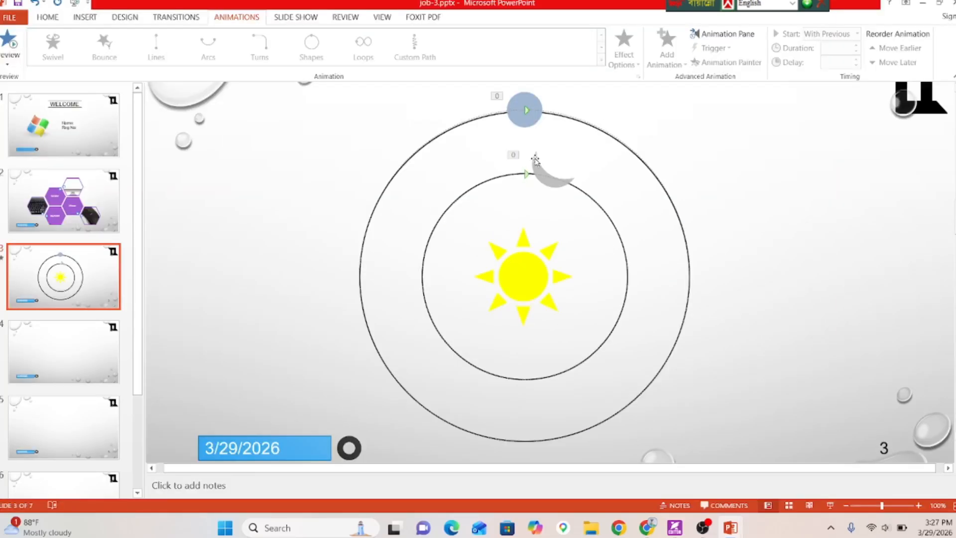
left_click(535, 159)
left_click(544, 202)
left_click(68, 347)
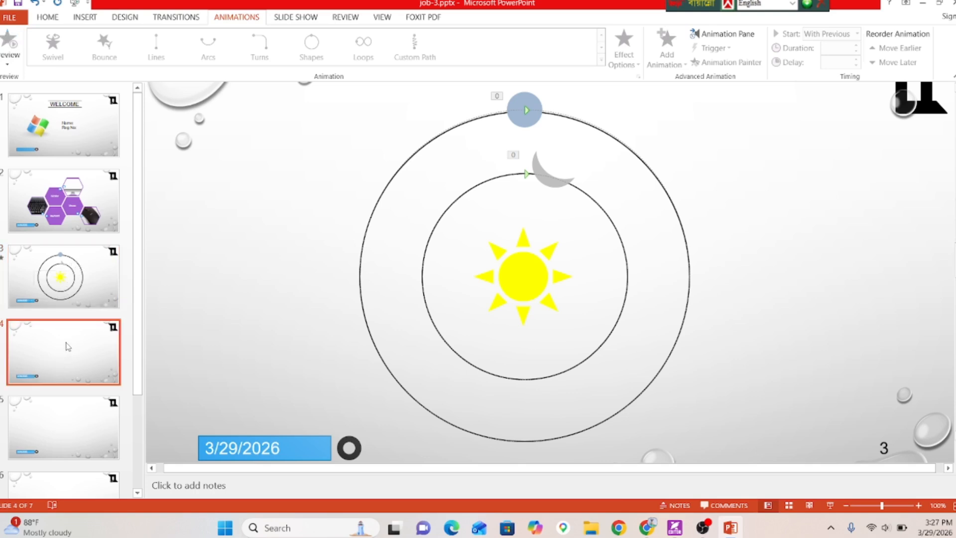
Step: Select slide 1 and switch to Foxit to check the Job 03 transition and slide show requirements in ALL PDF.pdf
left_click(72, 97)
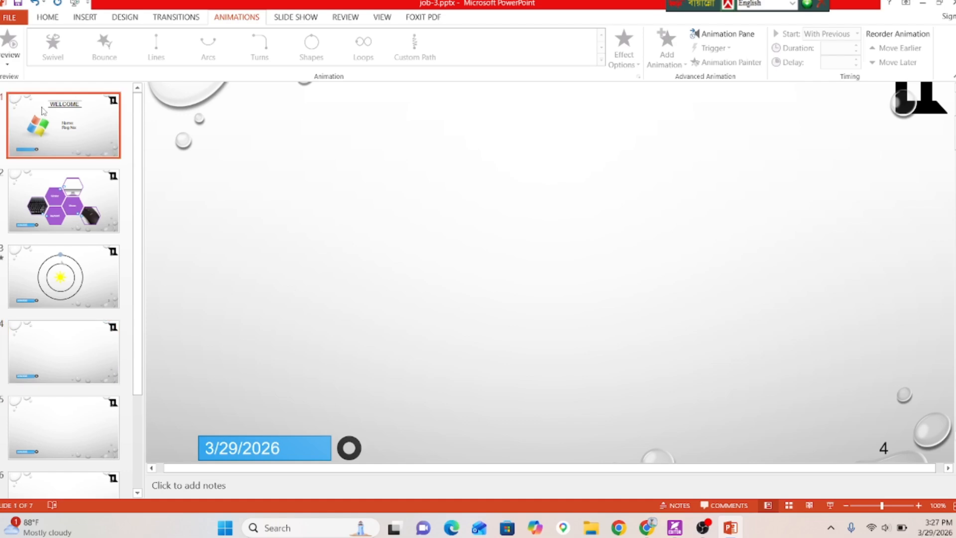
left_click(670, 531)
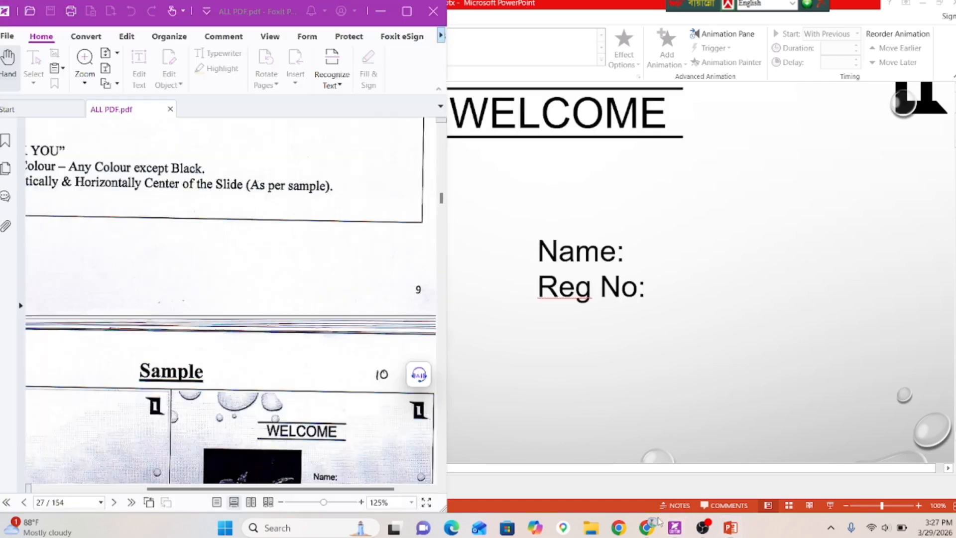
scroll(288, 277, "up", 15)
scroll(288, 276, "up", 2)
scroll(288, 277, "left", 3)
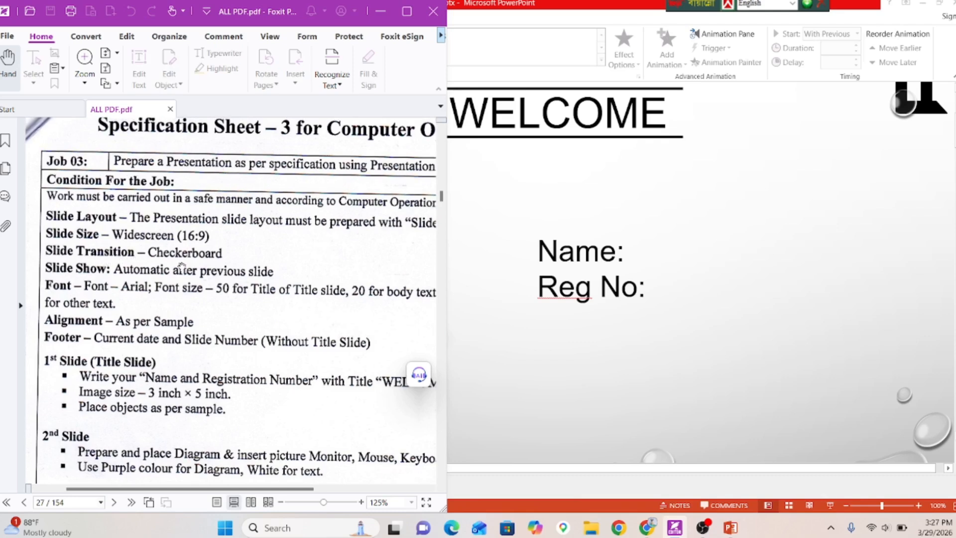
Step: Switch to PowerPoint and give slide 1 the Checkerboard transition, advancing automatically after 00:00.02 instead of on mouse click
left_click(467, 234)
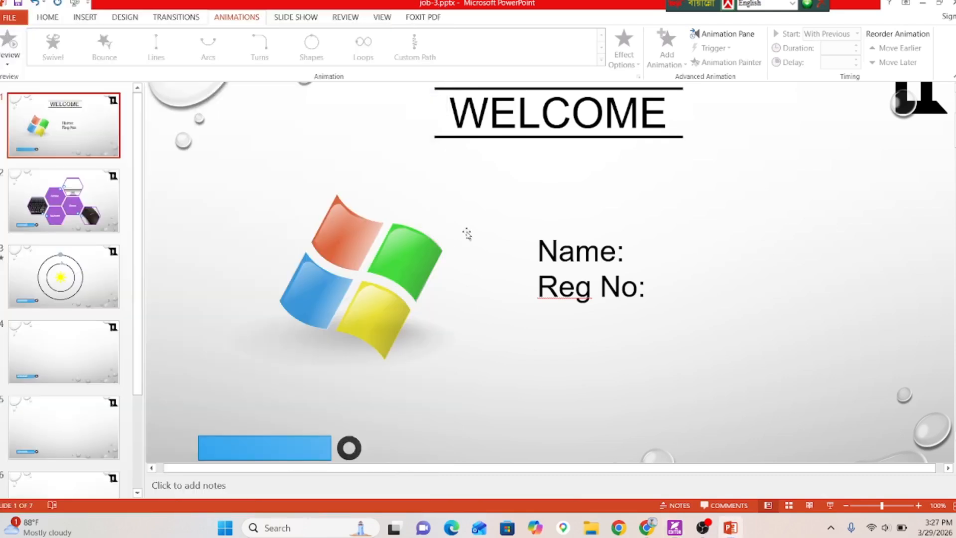
left_click(185, 15)
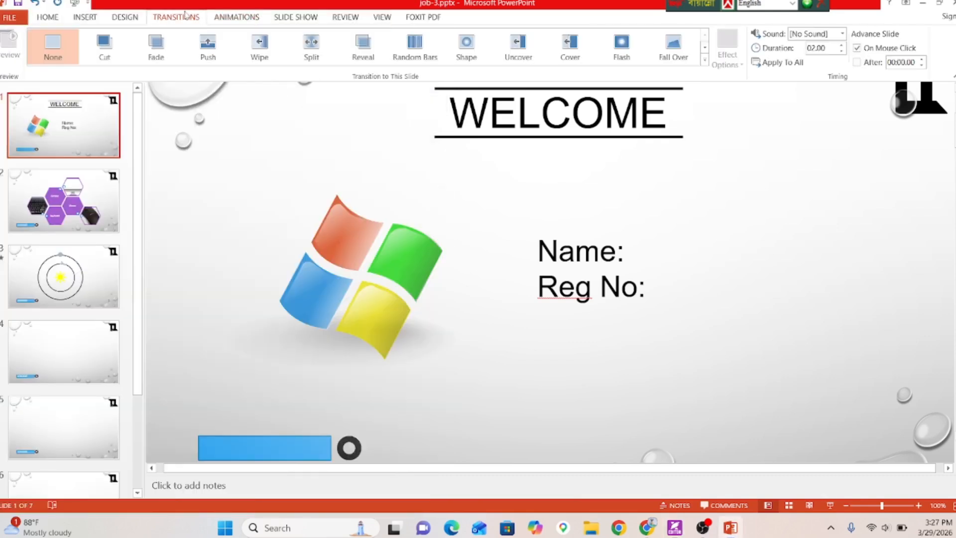
left_click(705, 60)
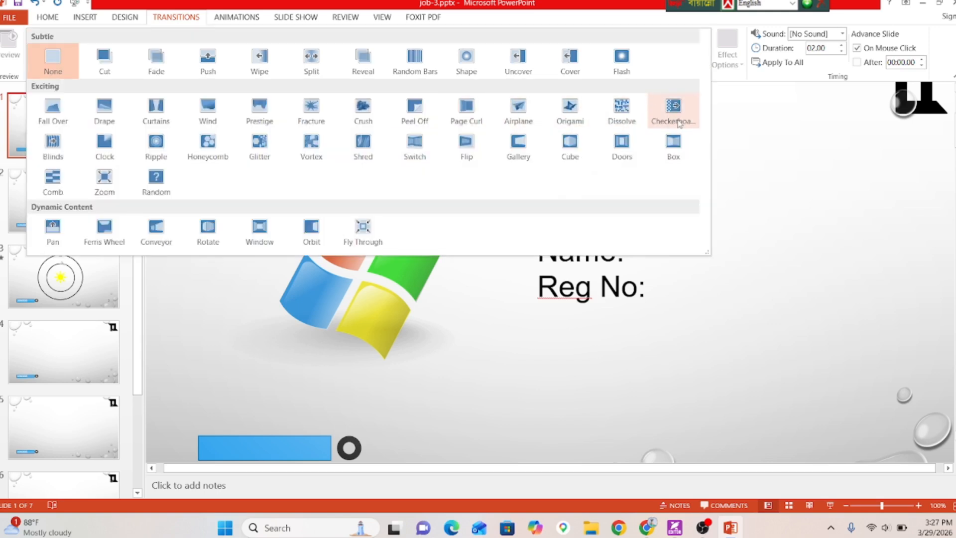
left_click(673, 109)
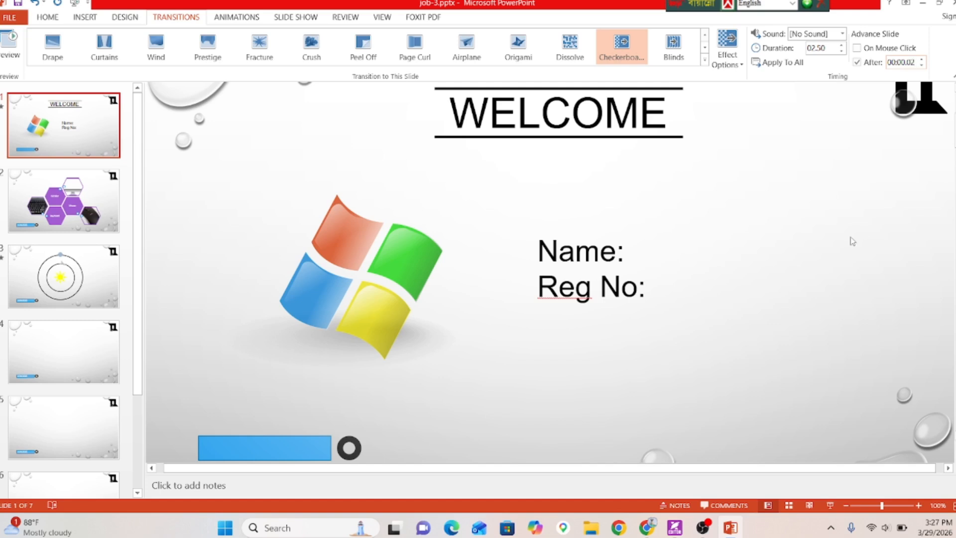
Step: Apply slide 1's Checkerboard transition and advance timing to all slides, checking it on slide 4
scroll(853, 241, "down", 3)
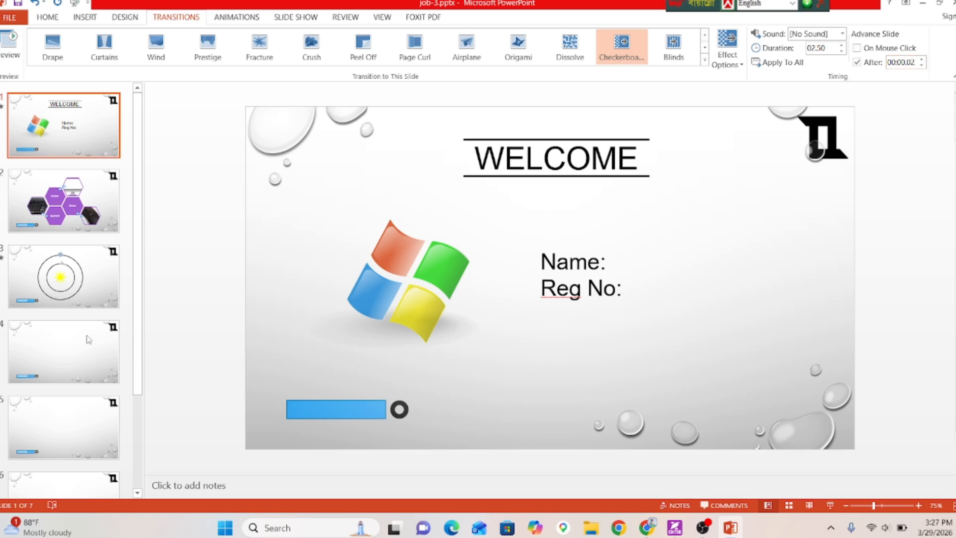
left_click(61, 341)
left_click(37, 110)
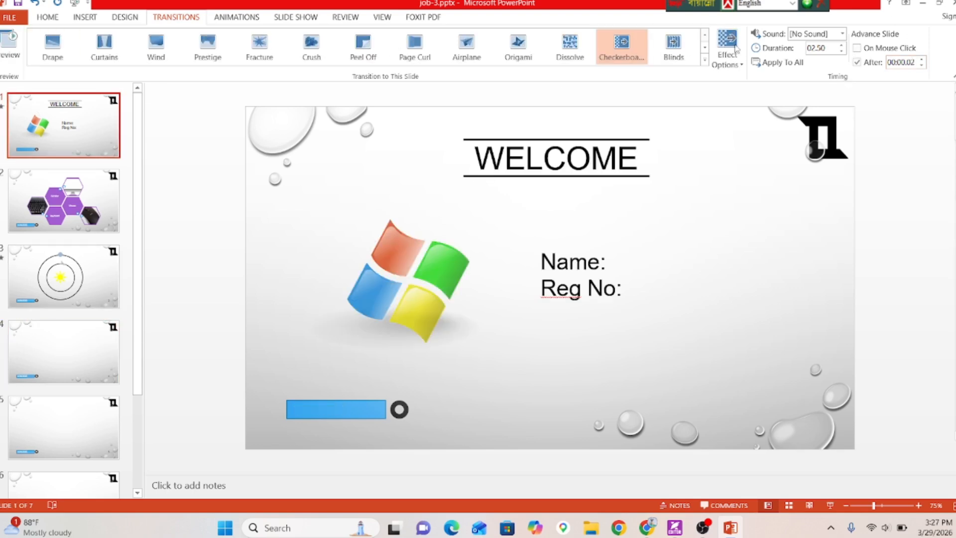
left_click(769, 66)
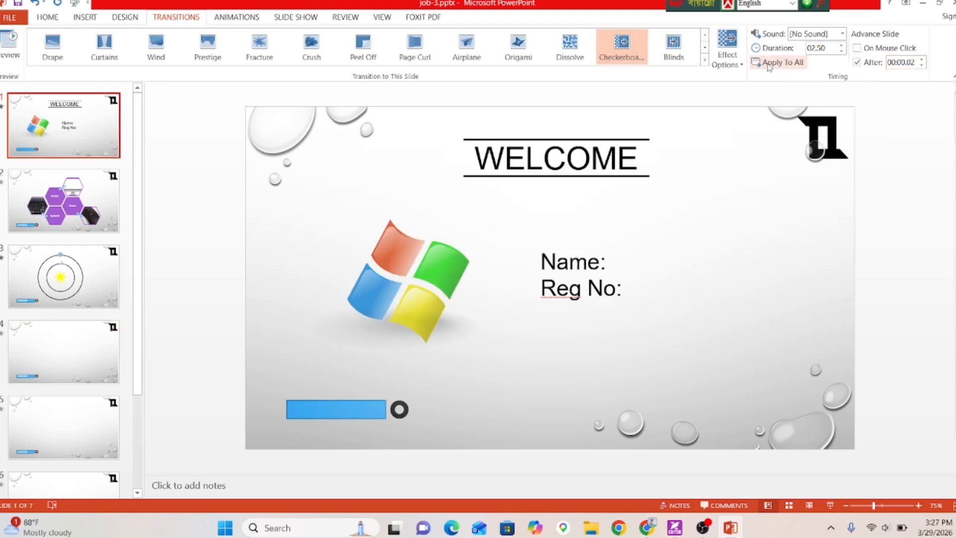
left_click(58, 354)
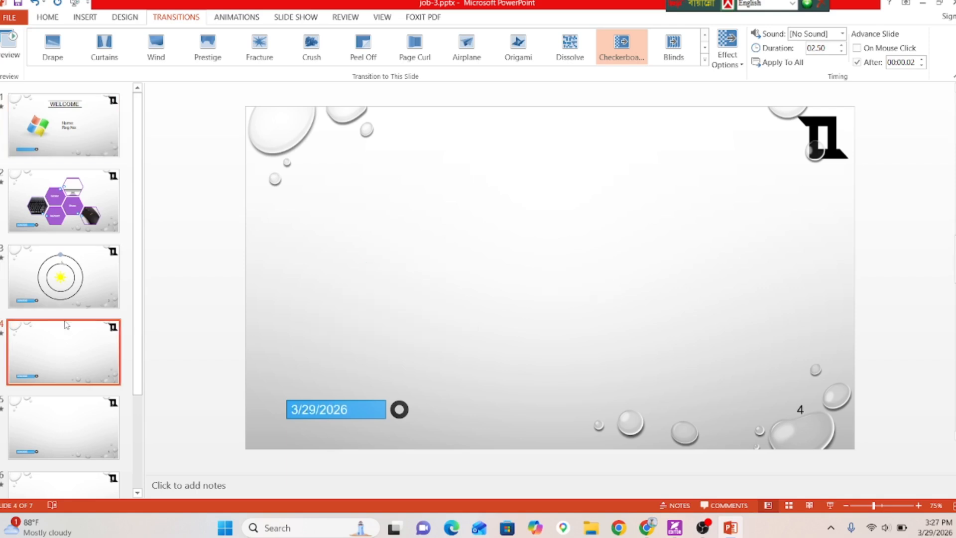
Step: Play the slide show from slide 1 through slide 2 to check the transition and automatic advance
left_click(80, 132)
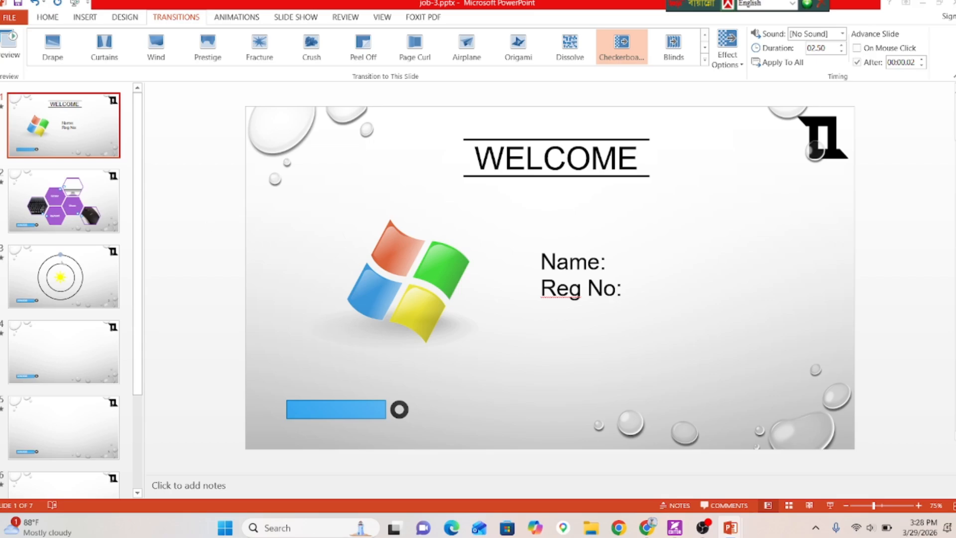
key("F5")
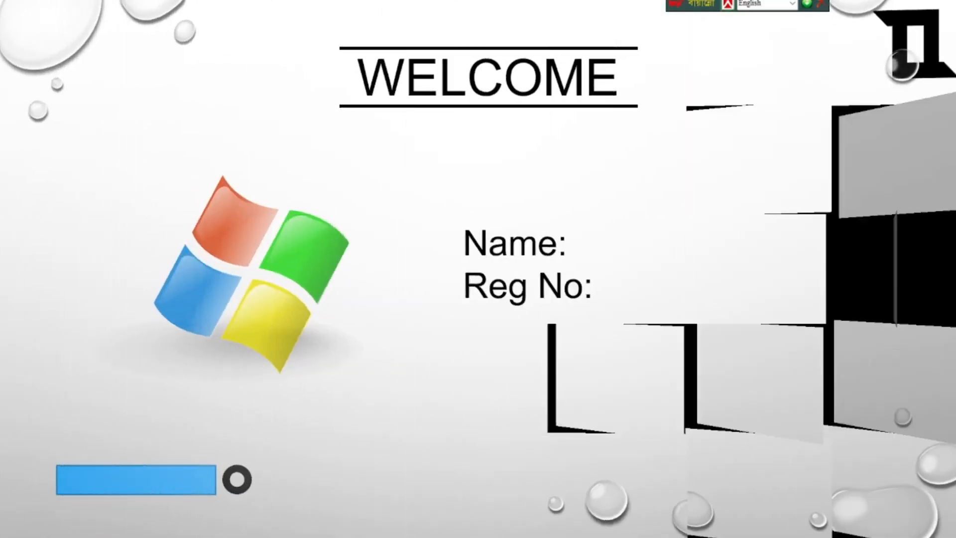
key("Right")
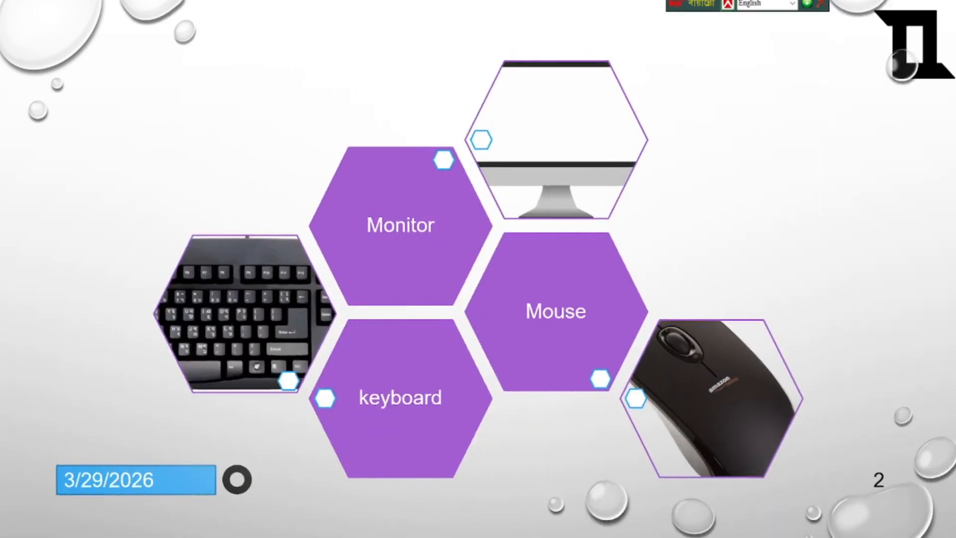
key("Escape")
Step: Select slide 4 and switch to Foxit to examine the 4th slide's chart requirements and sample in ALL PDF.pdf
key("Down")
key("Down")
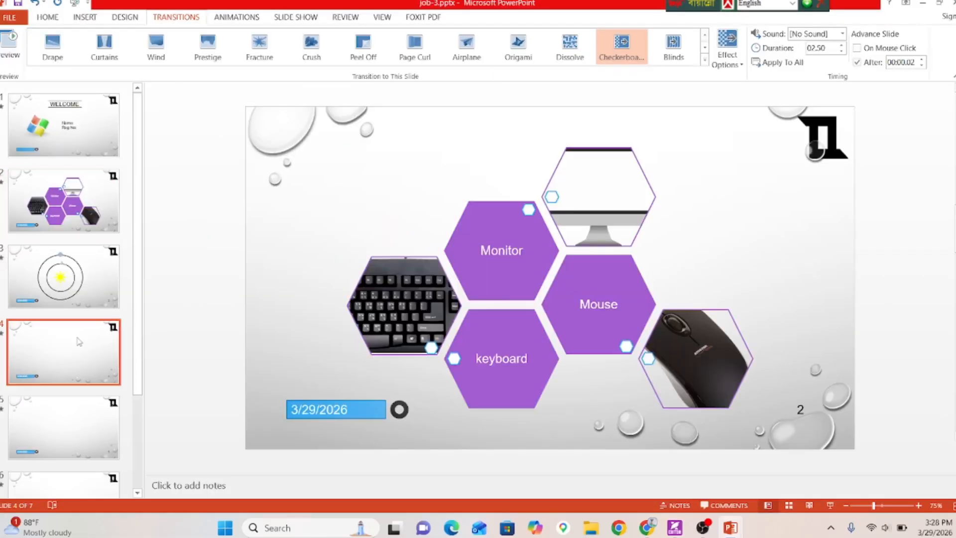
left_click(675, 528)
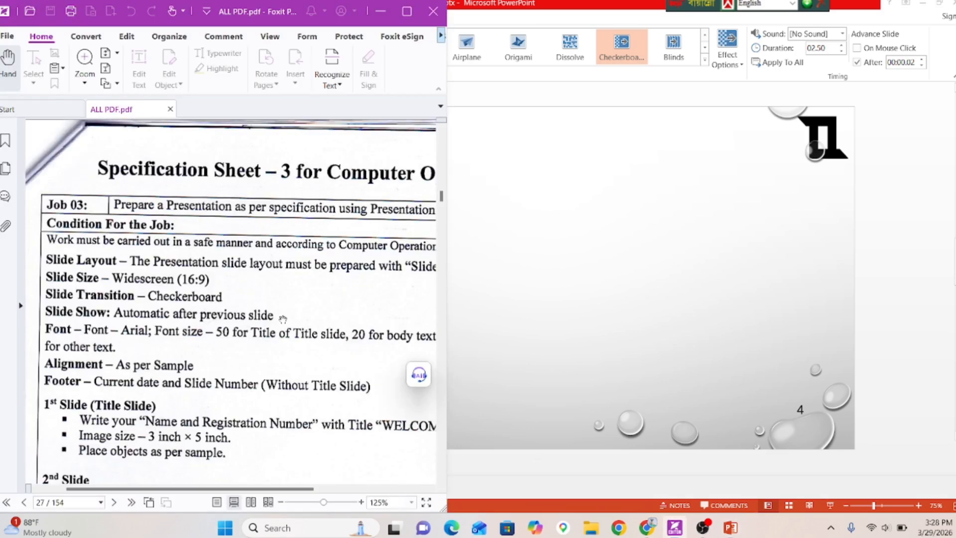
scroll(274, 315, "down", 7)
scroll(274, 315, "down", 10)
left_click_drag(273, 316, 252, 176)
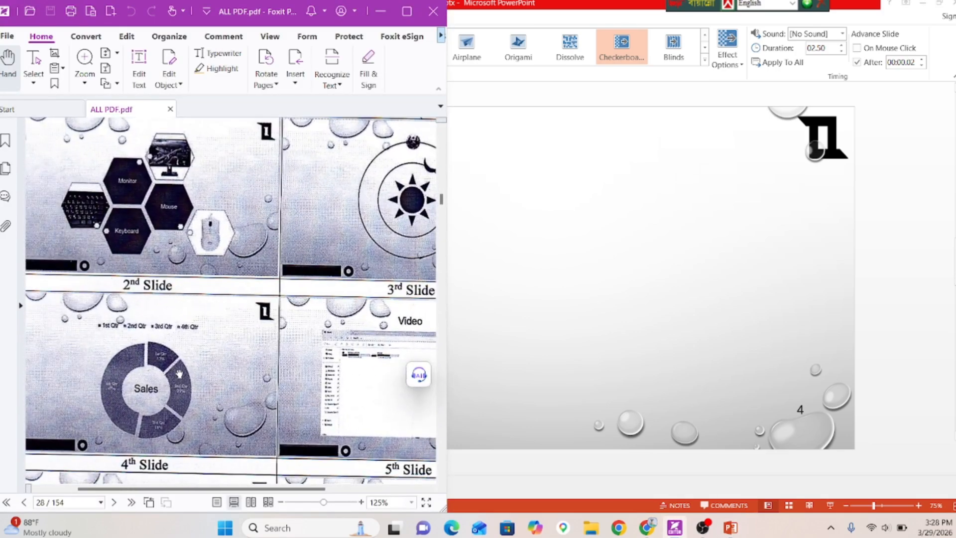
scroll(175, 371, "up", 8)
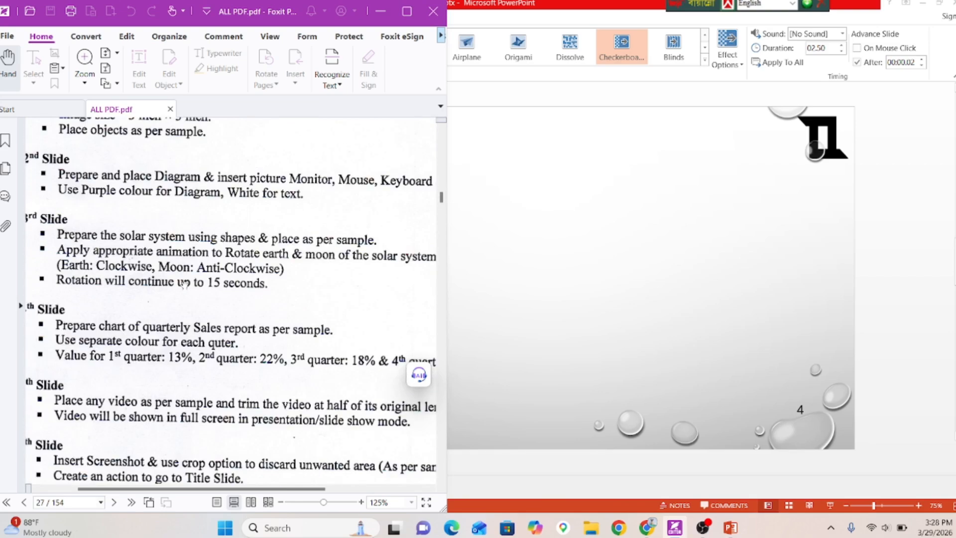
left_click_drag(260, 321, 216, 393)
left_click_drag(183, 427, 174, 290)
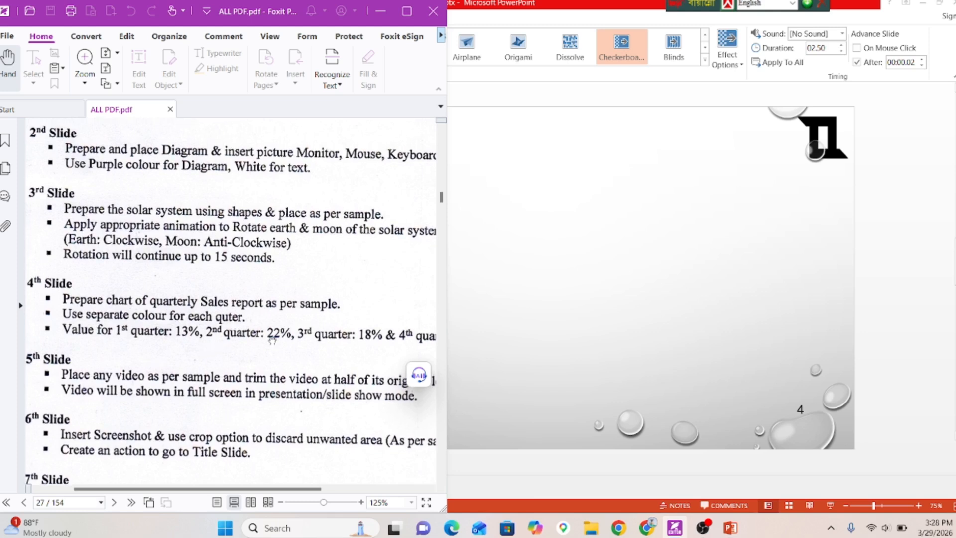
scroll(308, 340, "down", 10)
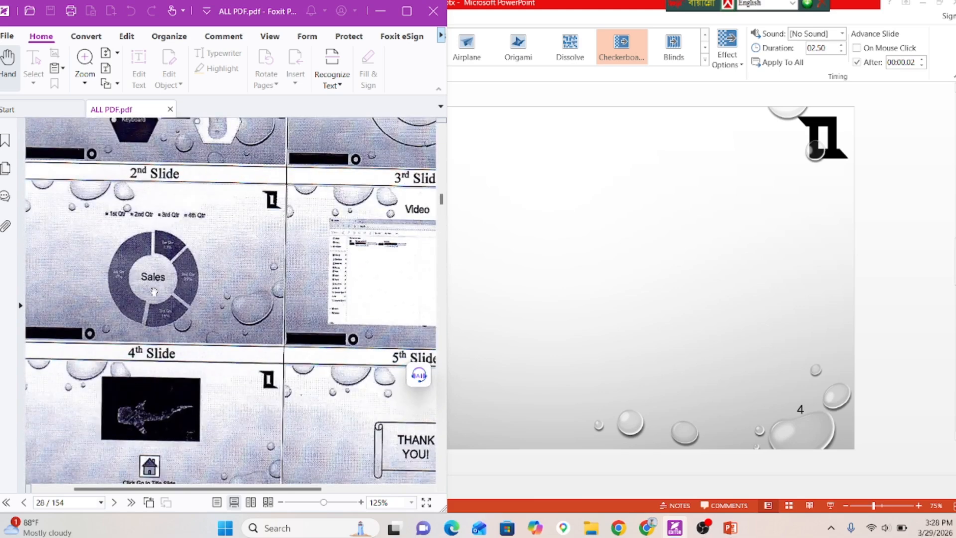
Step: Switch to PowerPoint and insert a doughnut chart on slide 4, closing the Office activation window
left_click(484, 232)
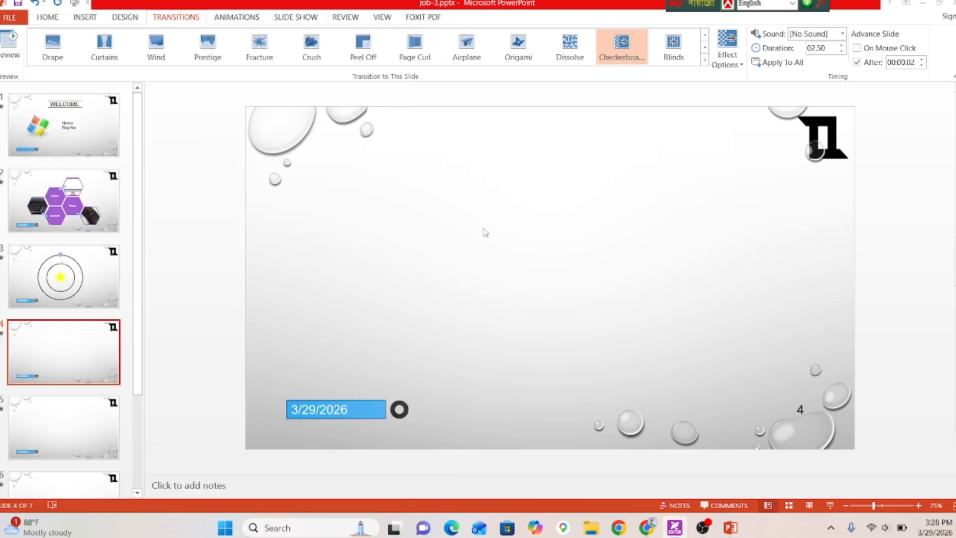
left_click(85, 18)
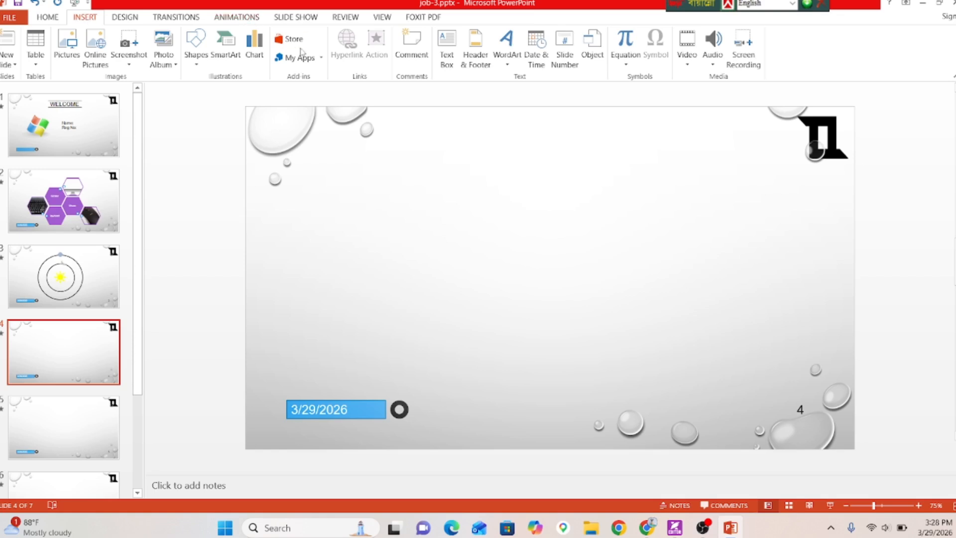
left_click(254, 49)
left_click(98, 136)
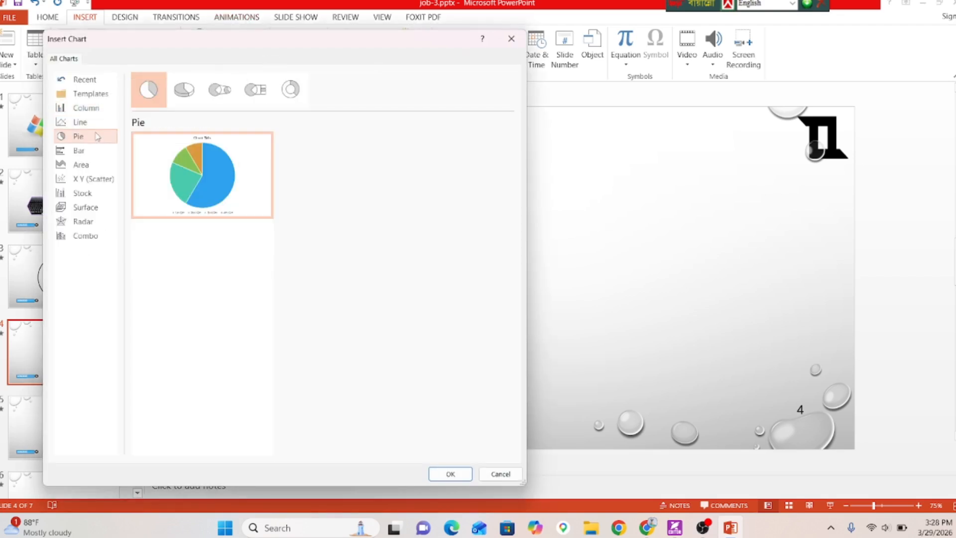
left_click(290, 95)
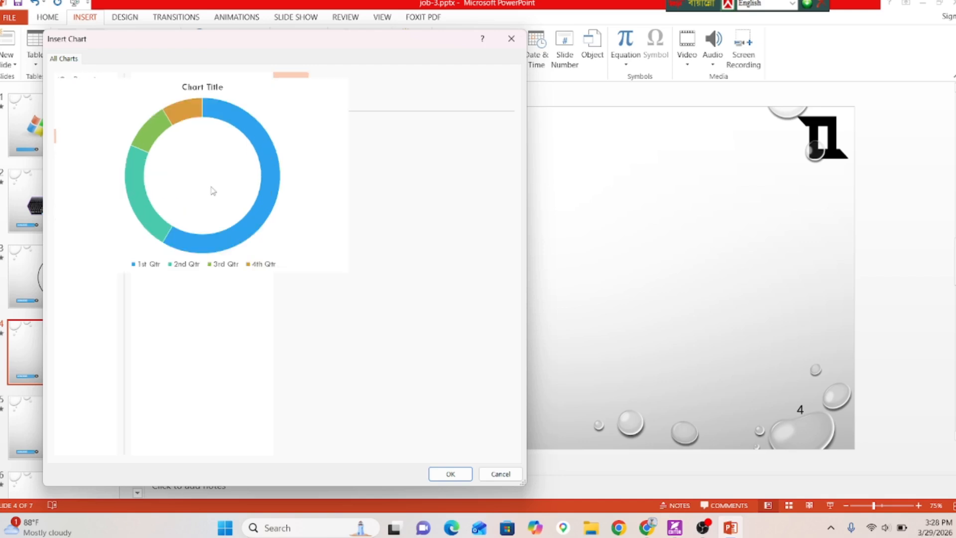
left_click(450, 475)
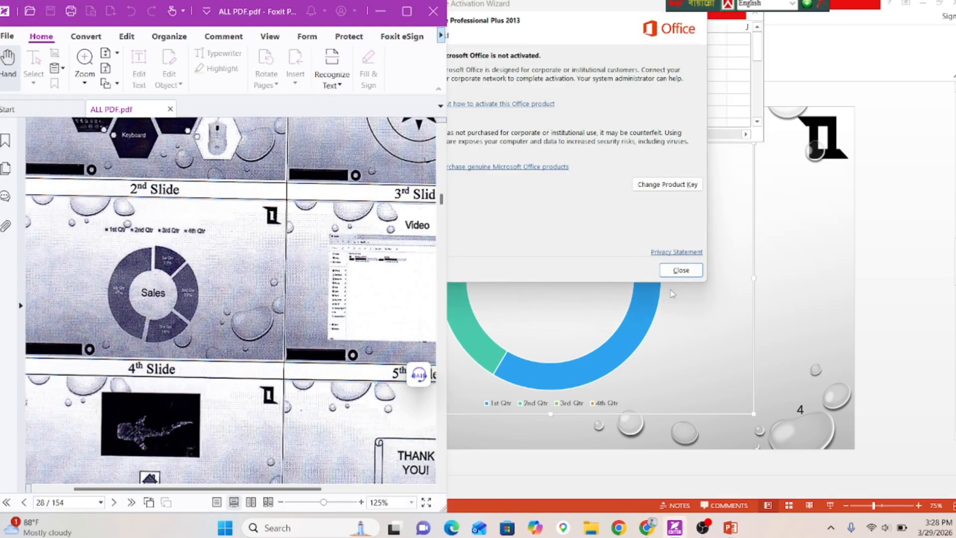
left_click(681, 269)
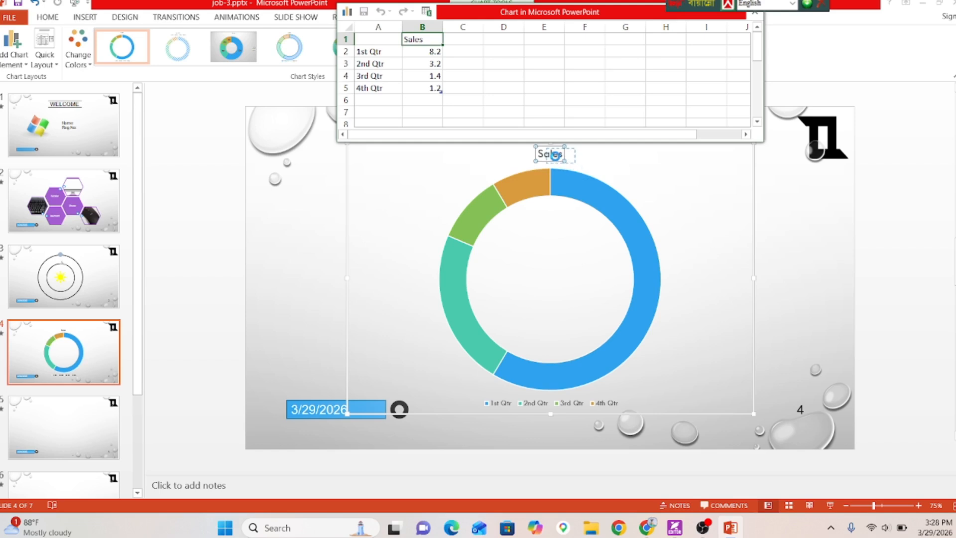
Step: Move the Sales chart title into the centre of the doughnut and set its font to Arial, size 20
left_click_drag(554, 157, 551, 274)
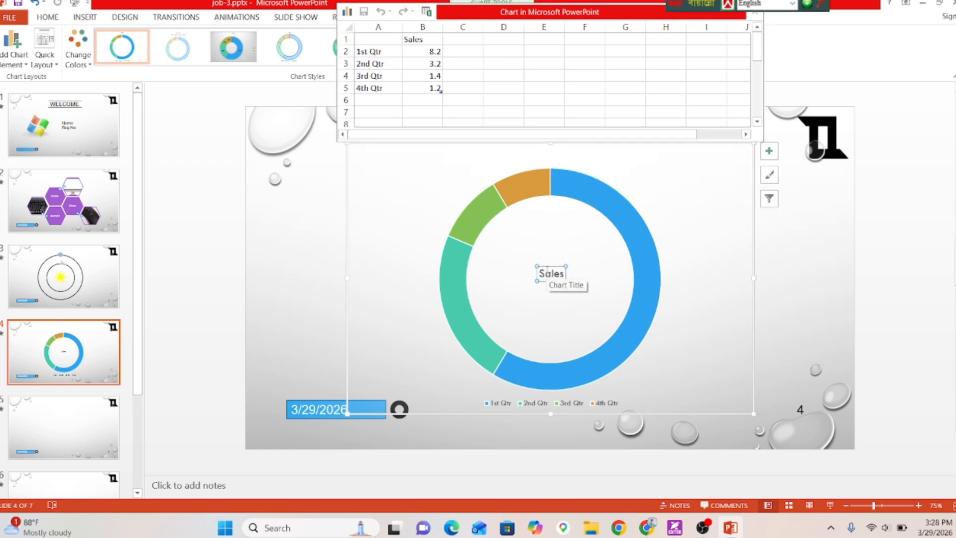
left_click_drag(540, 265, 535, 261)
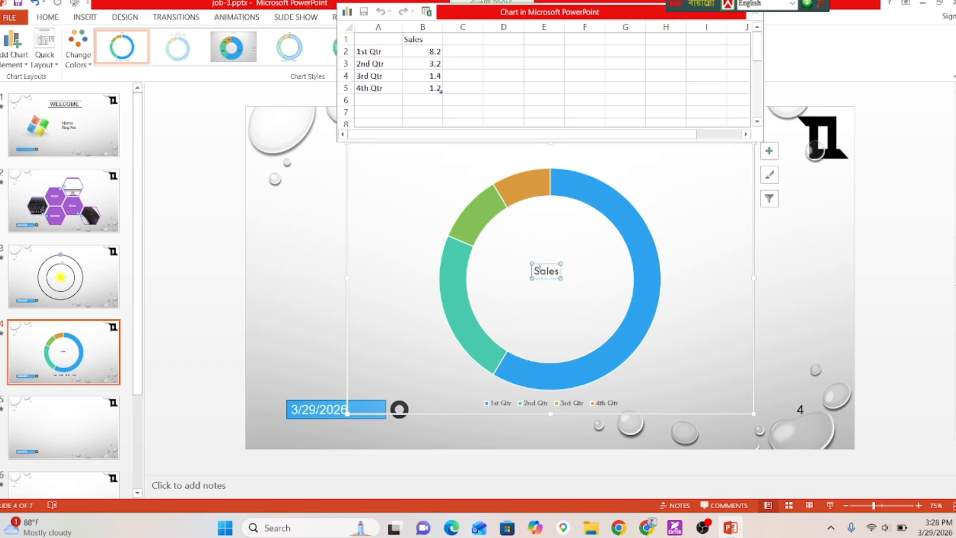
left_click(541, 269)
double_click(541, 271)
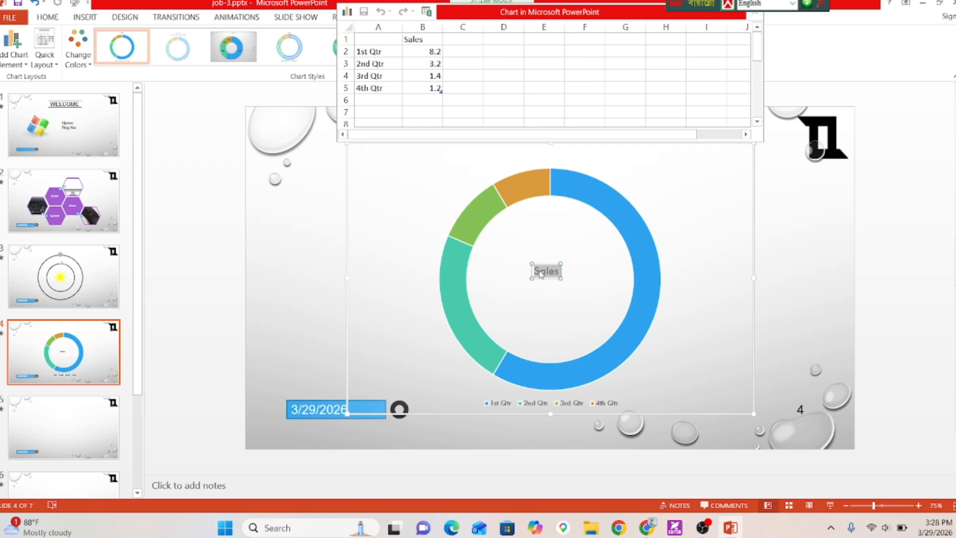
left_click(51, 25)
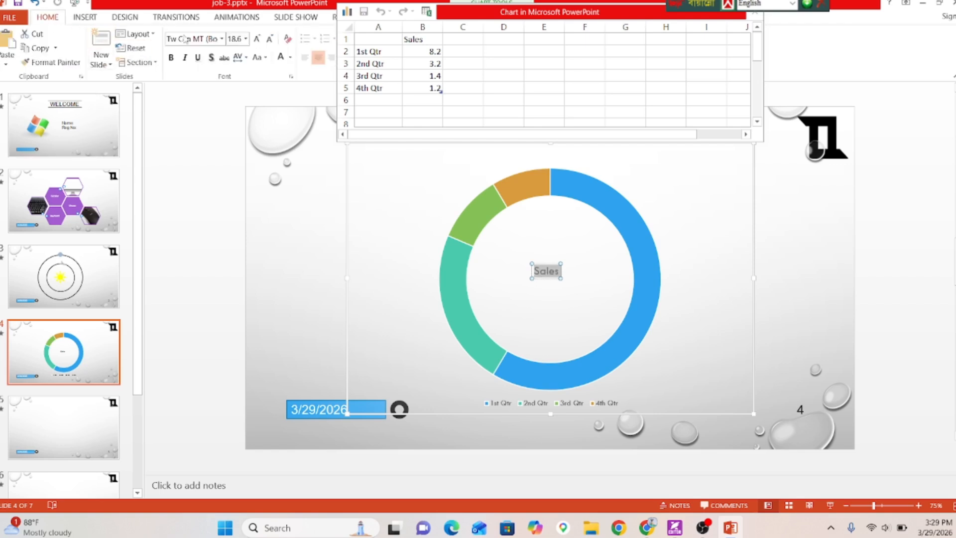
left_click(233, 42)
left_click(196, 39)
type("Arial")
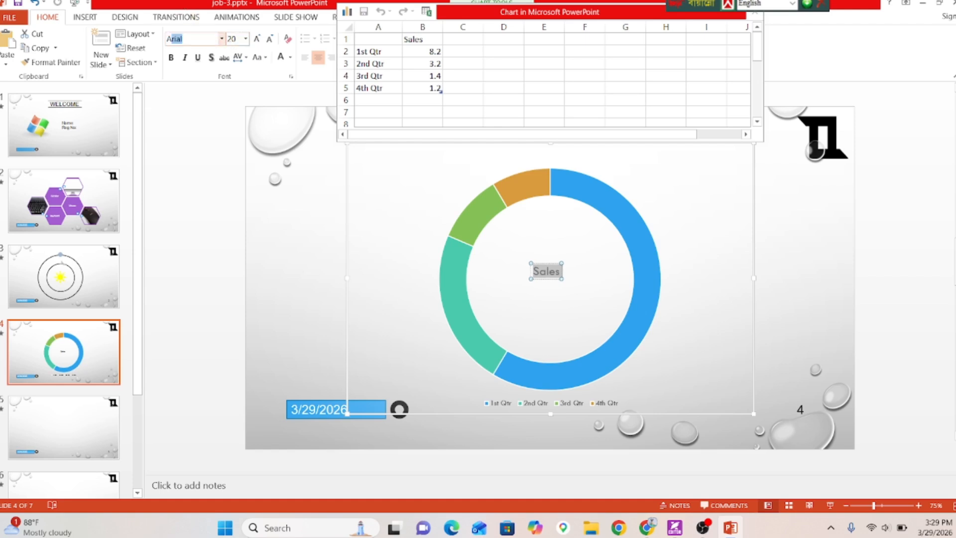
key("Return")
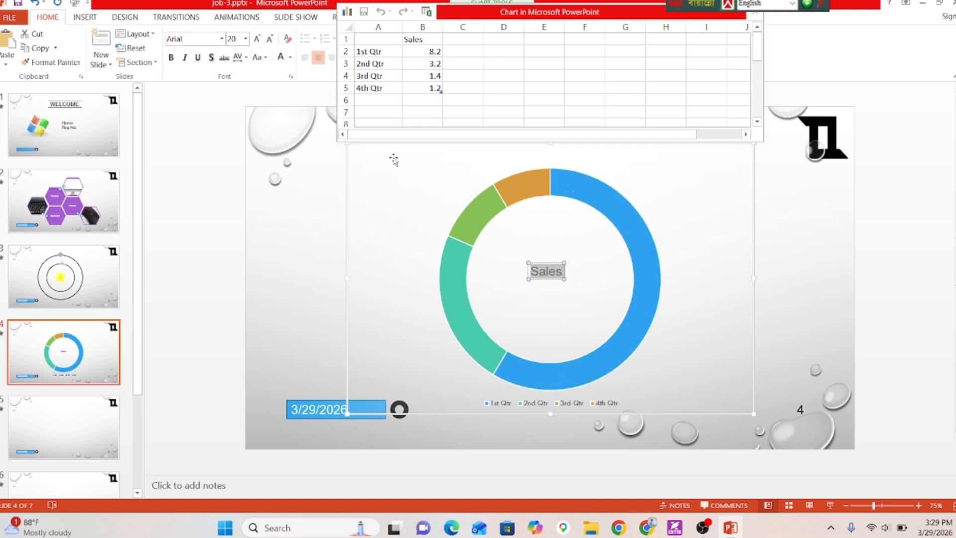
Step: Switch to Foxit and look up the 4th slide's quarterly Sales percentages in ALL PDF.pdf
left_click(417, 53)
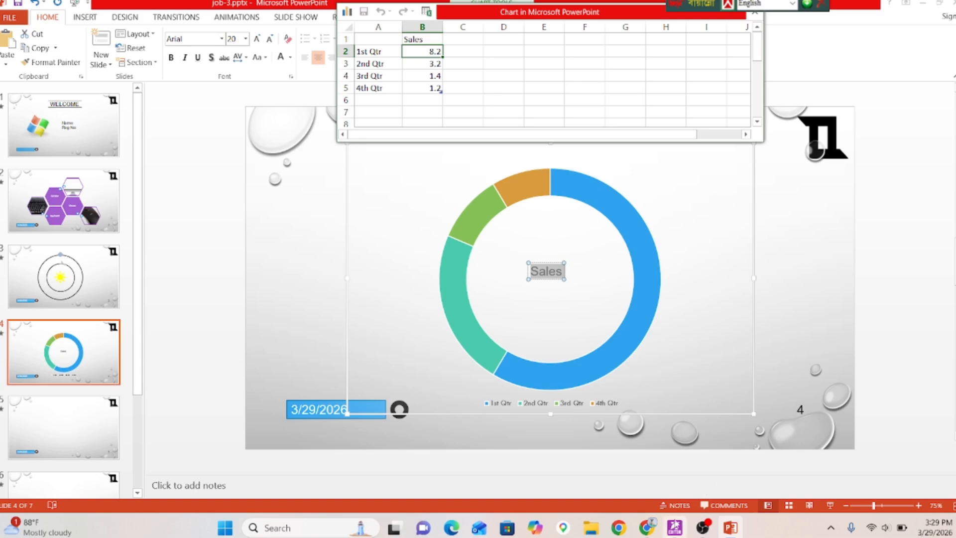
left_click(675, 527)
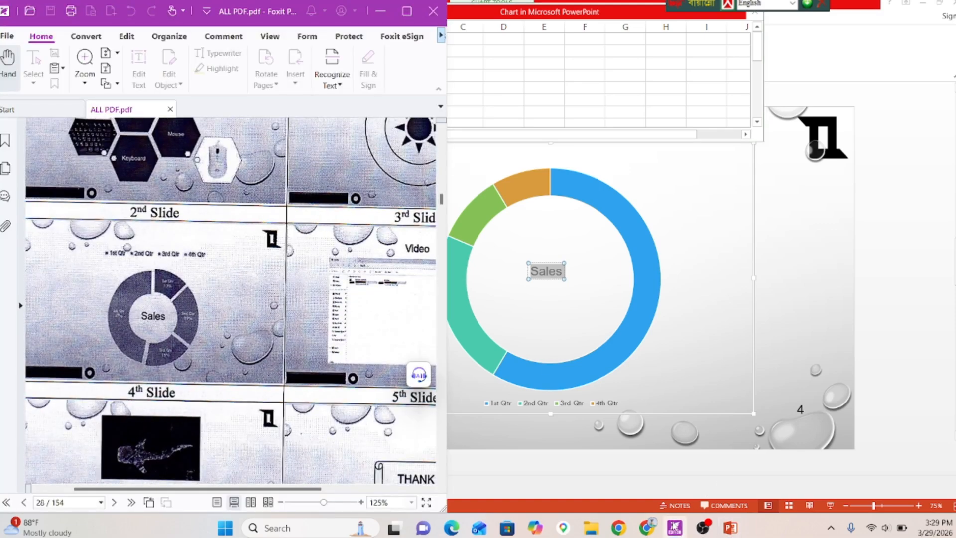
scroll(161, 275, "up", 10)
scroll(161, 275, "up", 5)
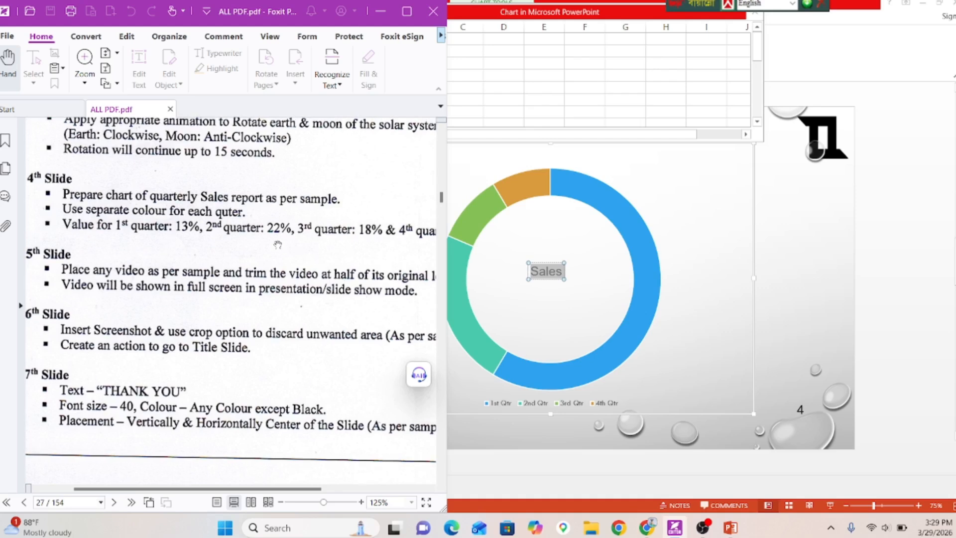
left_click_drag(278, 247, 243, 250)
Step: Switch to PowerPoint, set the chart's 1st to 4th Qtr Sales values to 13%, 22%, 18% and 47%, and close the data sheet
left_click(554, 56)
left_click(427, 63)
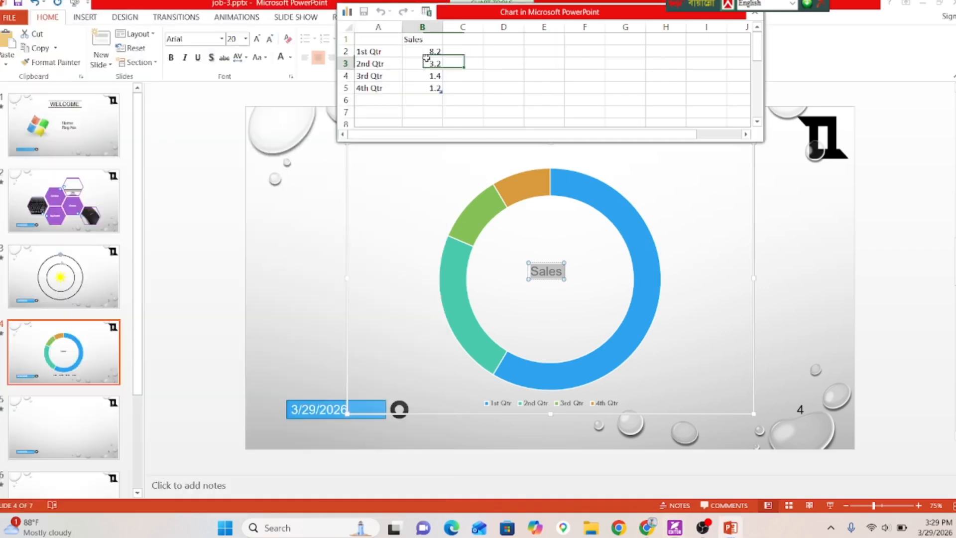
left_click(432, 50)
type("15")
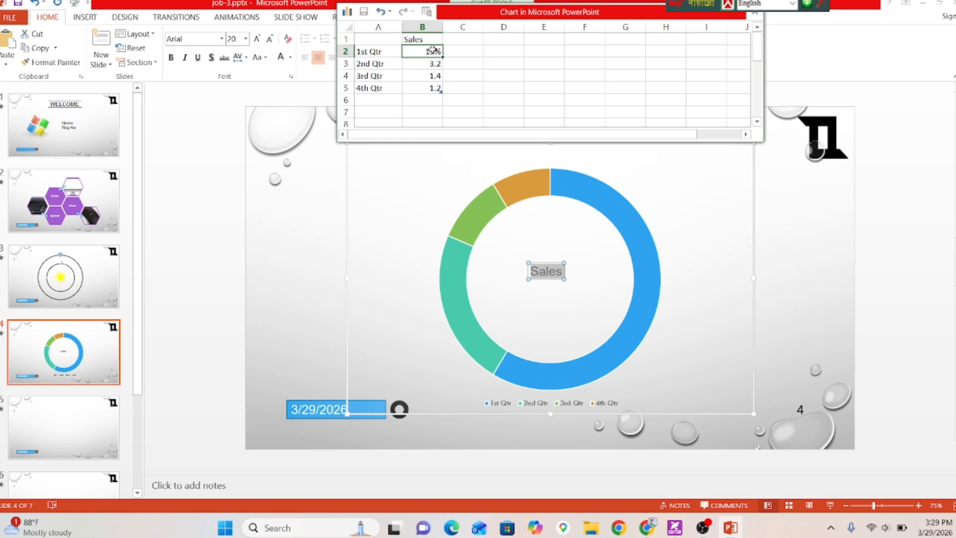
key("Return")
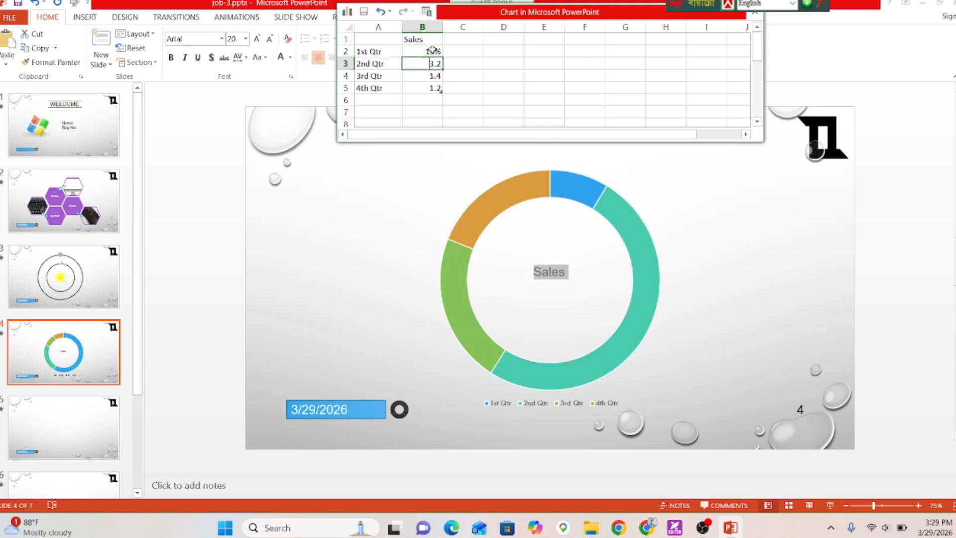
type("22")
key("Return")
type("1")
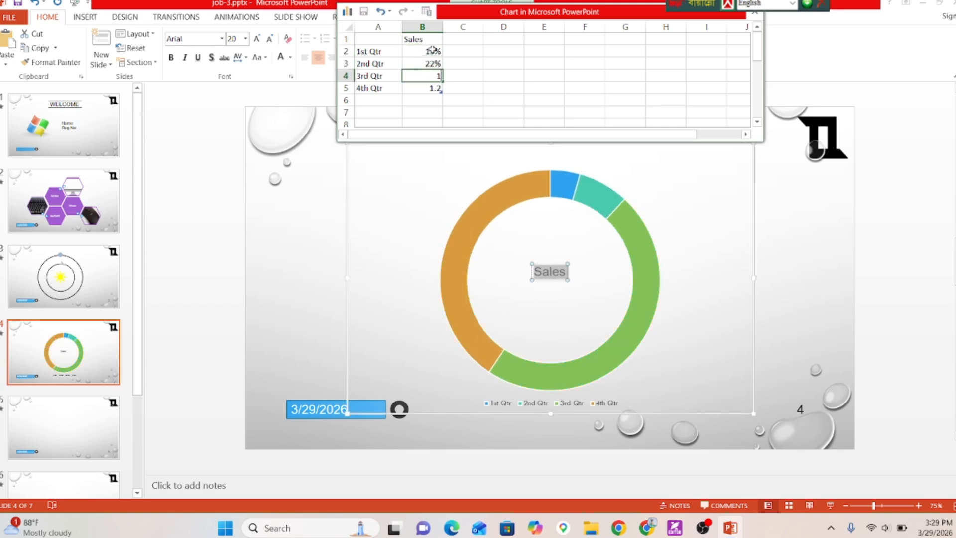
type("8")
key("Return")
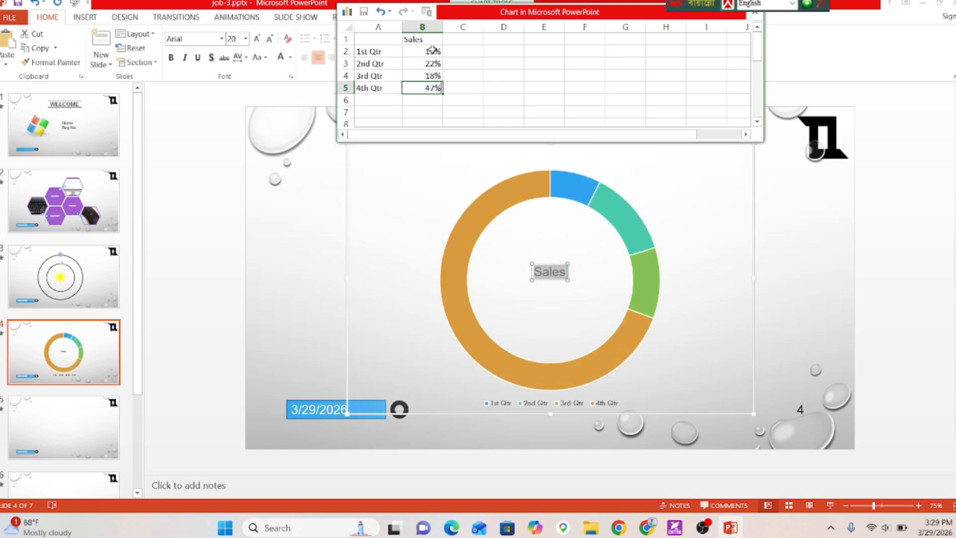
type("47")
key("Return")
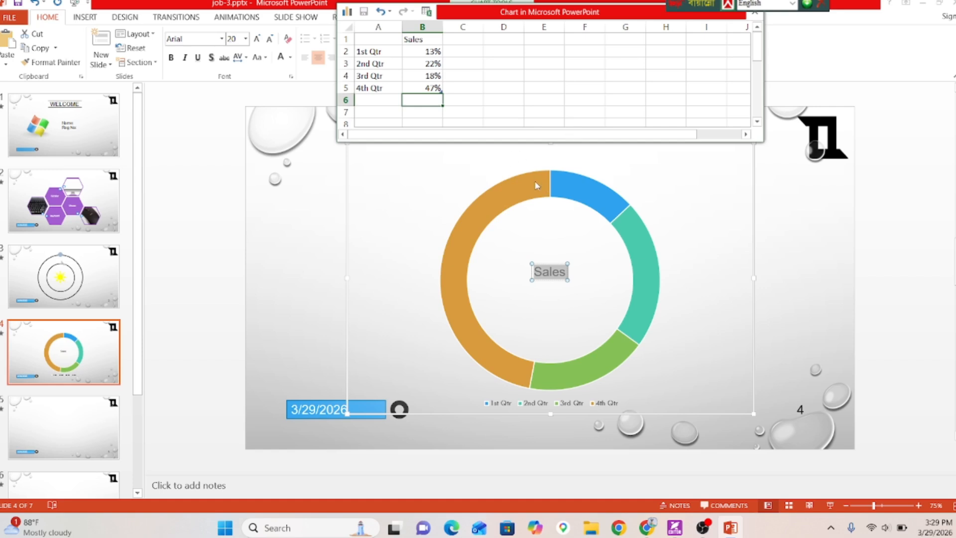
left_click(759, 16)
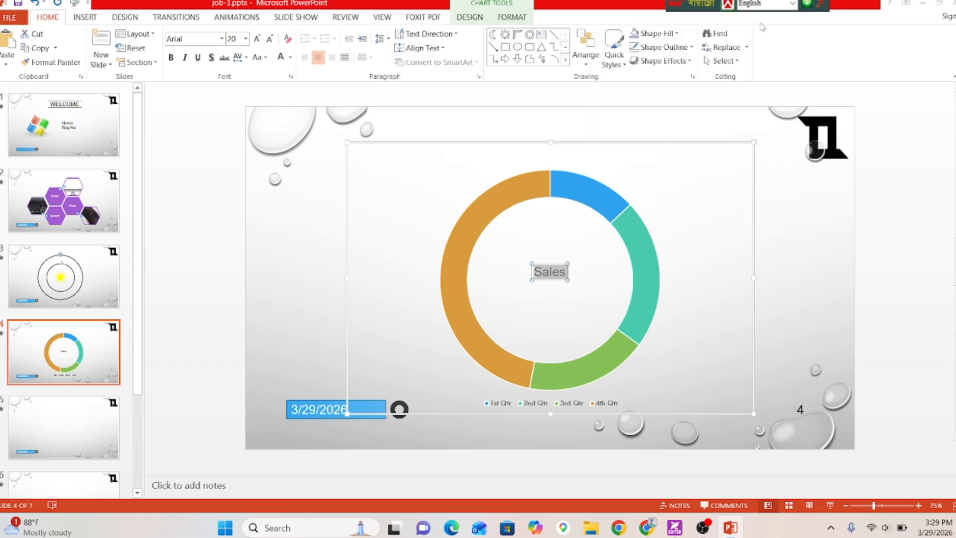
Step: Set the chart legend's font to Arial, size 20, and move the legend above the doughnut
key("alt+Tab")
left_click(580, 405)
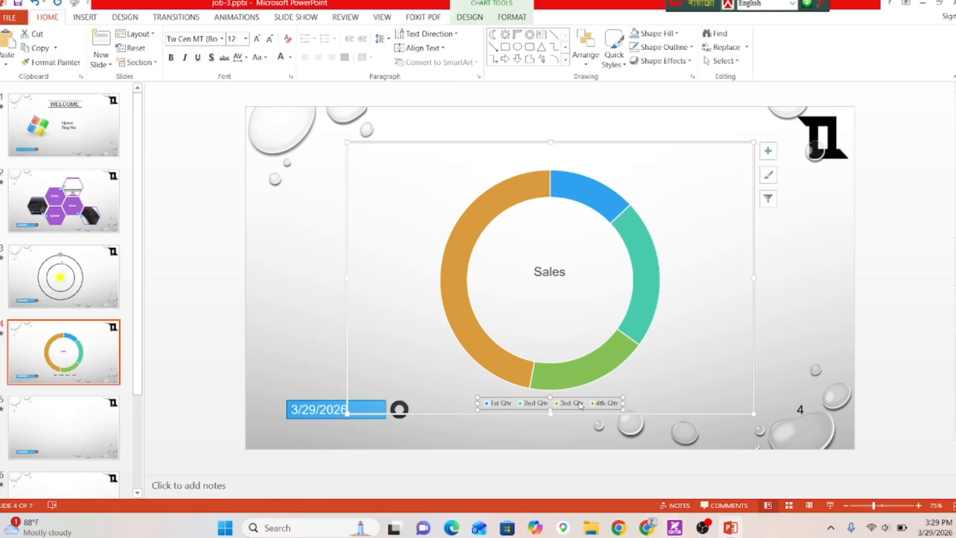
left_click(240, 37)
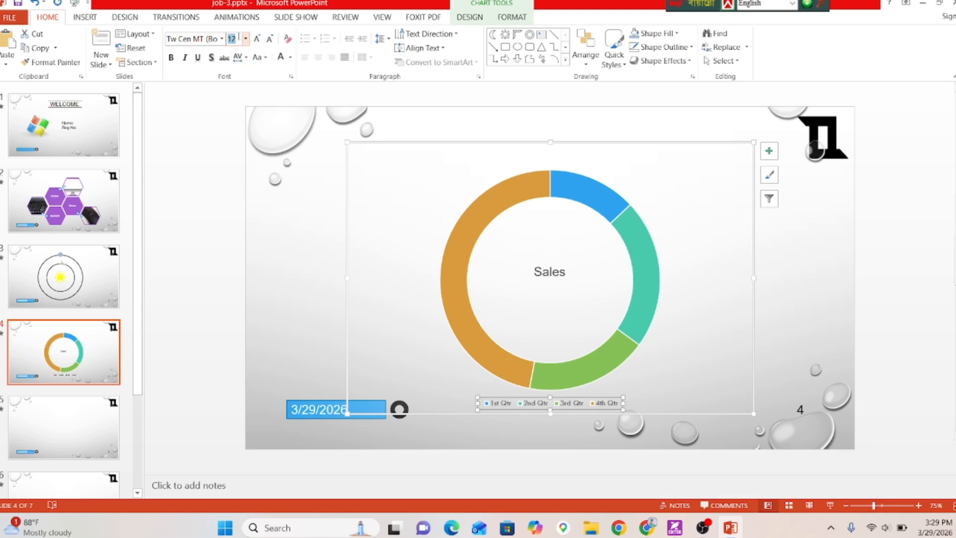
type("20")
key("Return")
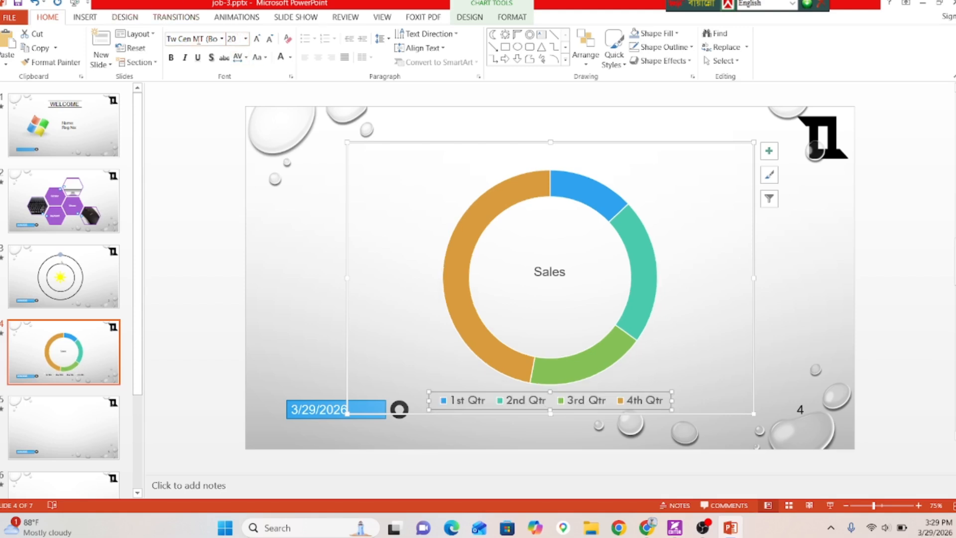
left_click(206, 44)
key("Return")
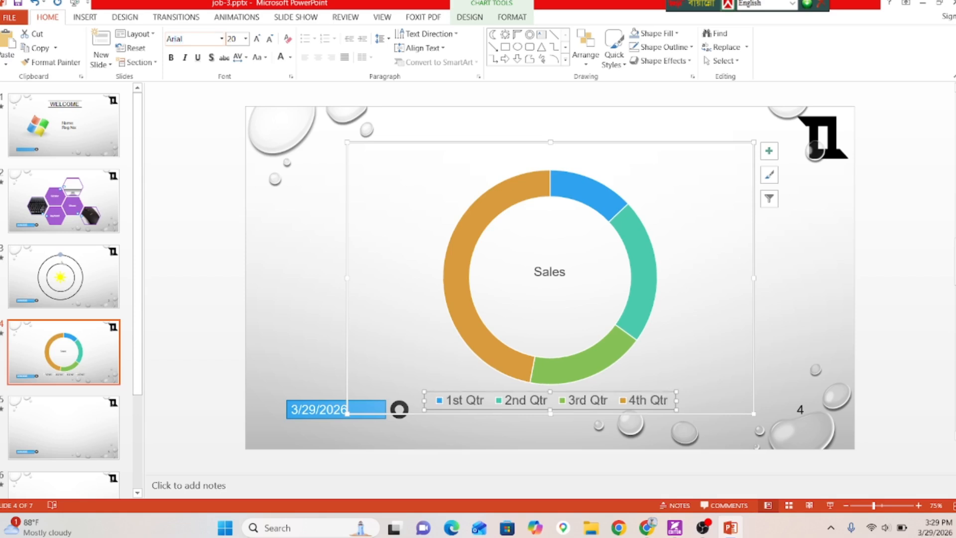
left_click_drag(484, 392, 483, 355)
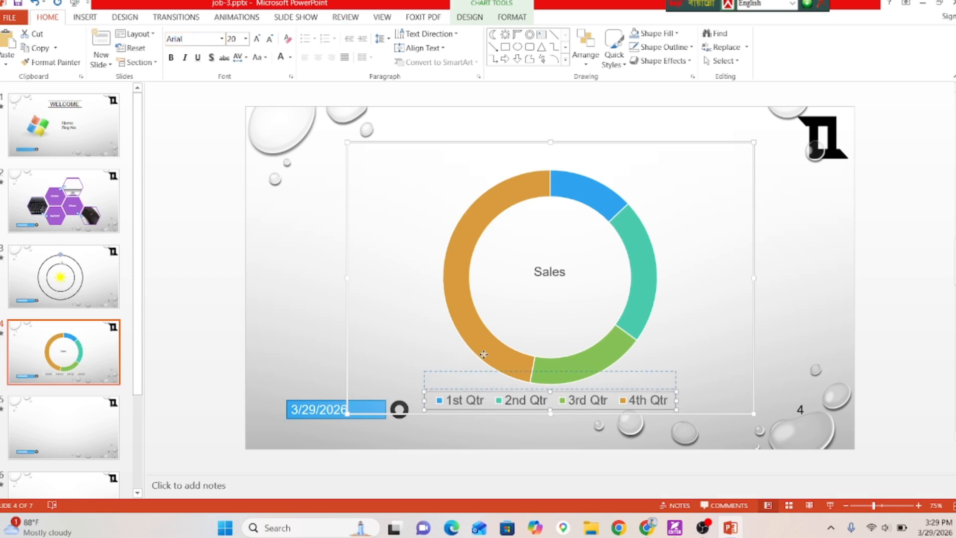
left_click_drag(484, 172, 484, 150)
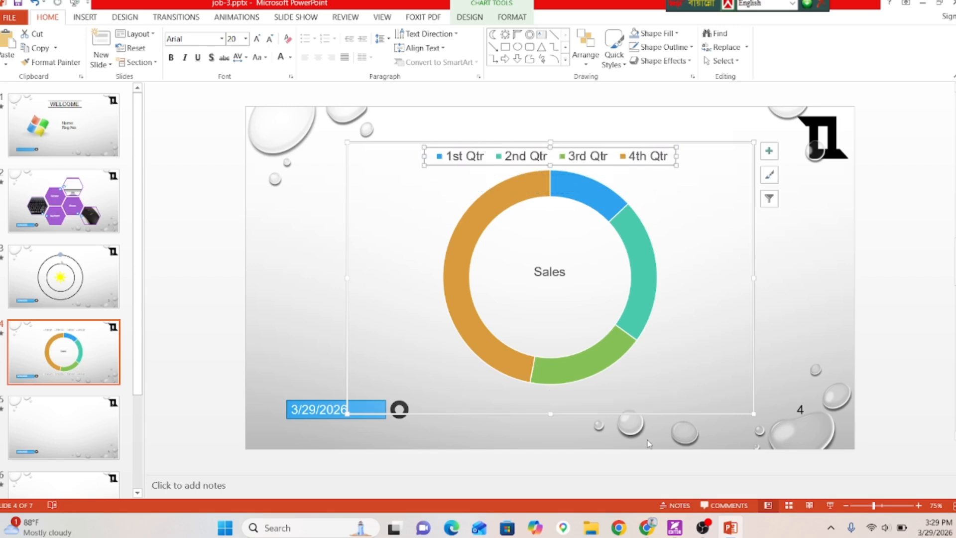
Step: Switch to Foxit to check the 4th slide's chart against the requirements in ALL PDF.pdf
left_click(674, 527)
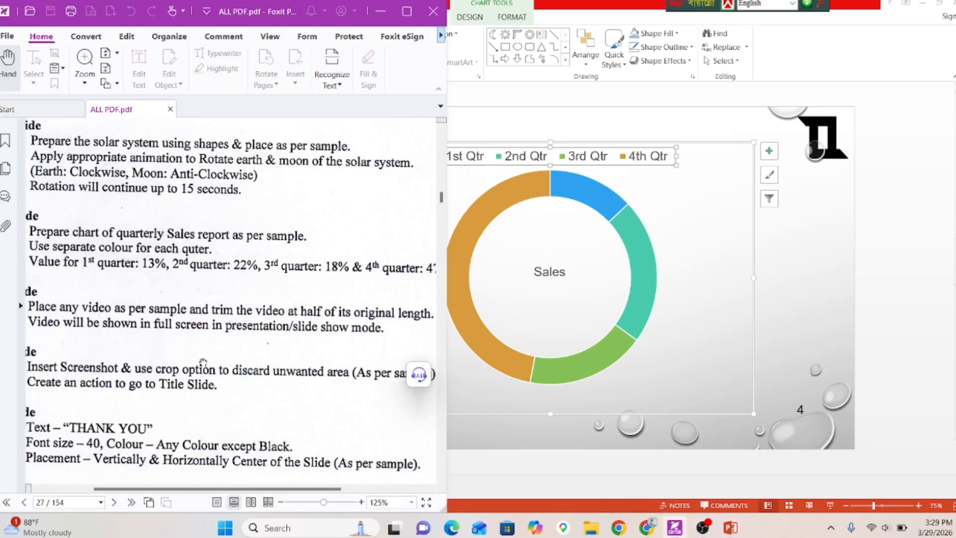